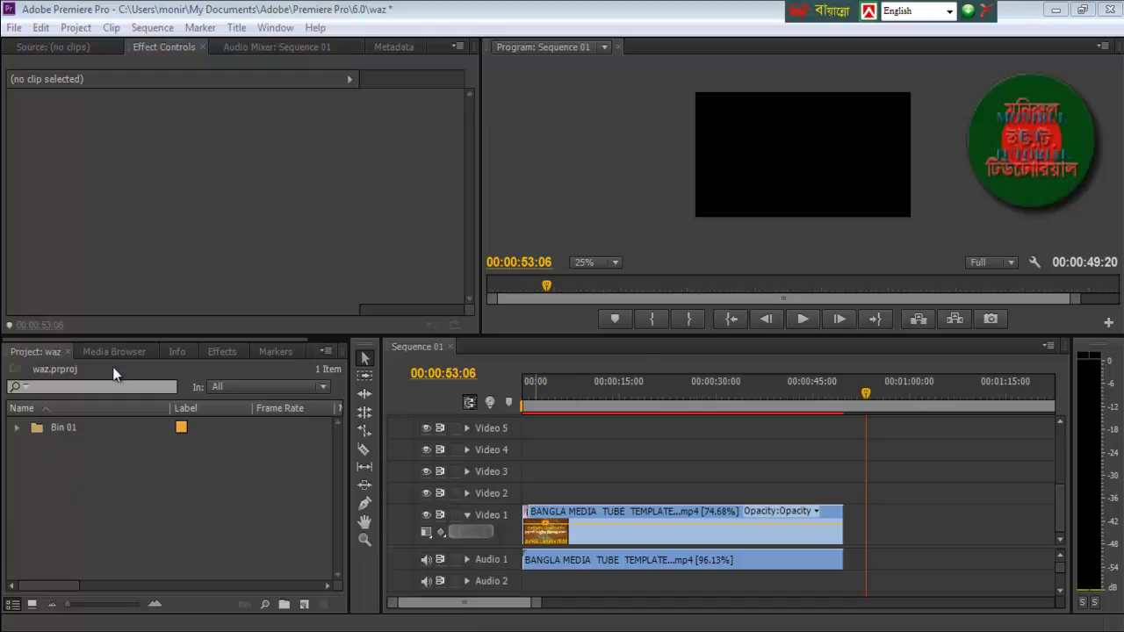
double_click(112, 489)
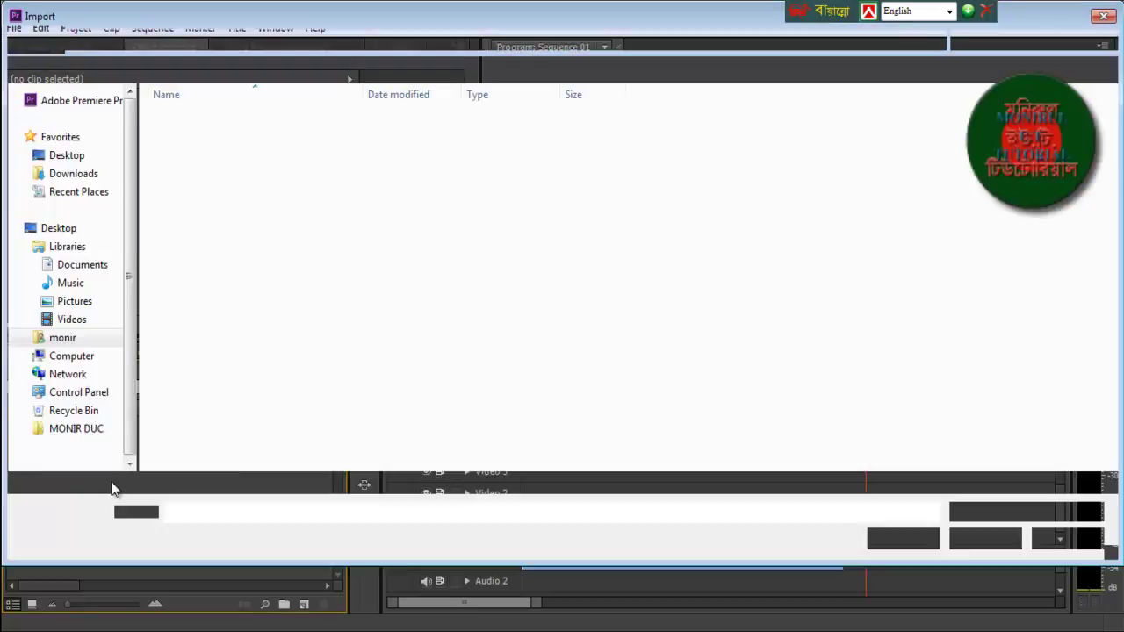
left_click(55, 174)
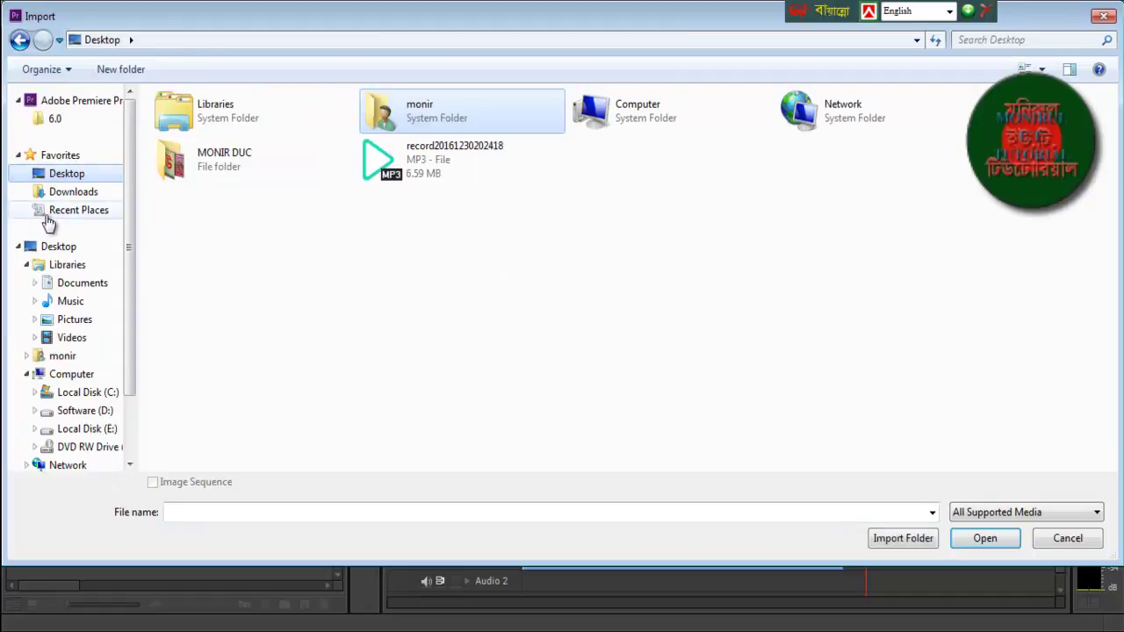
left_click(440, 167)
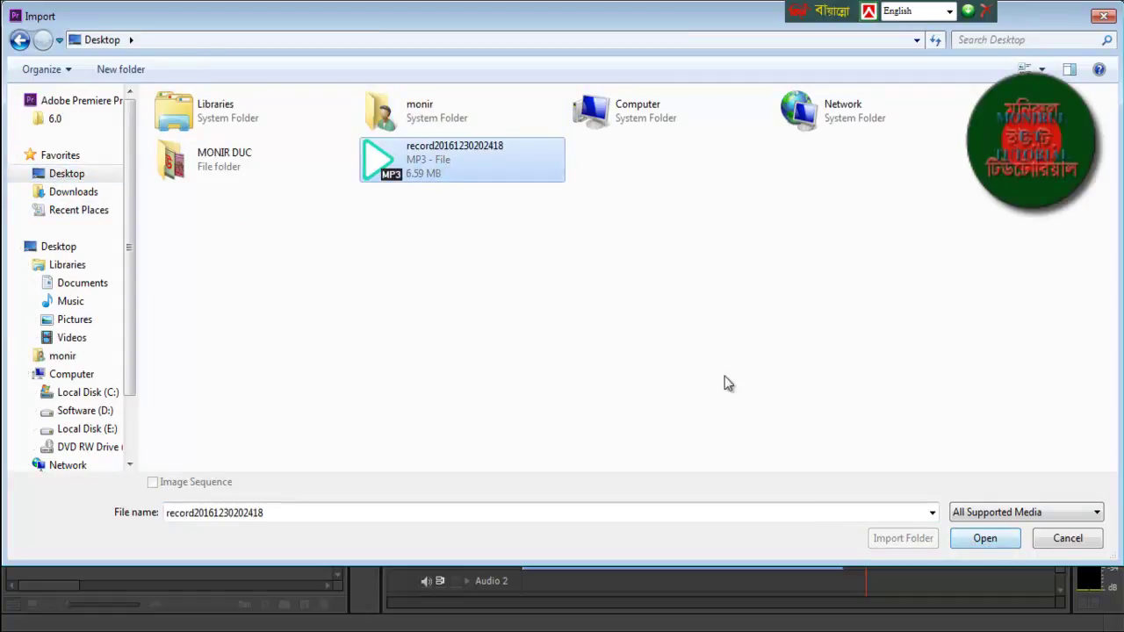
left_click(978, 541)
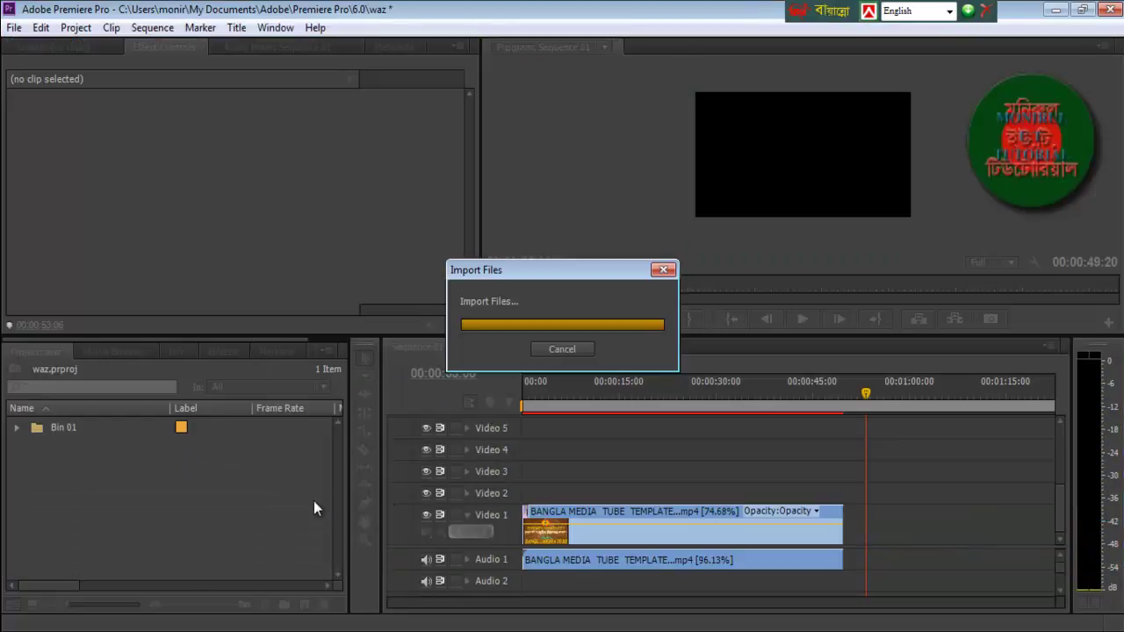
Import ten images from Downloads, from 2015 - 1 and 21221_1 through the two Bengali-named pictures, skipping the PSD and Amar Ma.
double_click(134, 498)
left_click(70, 193)
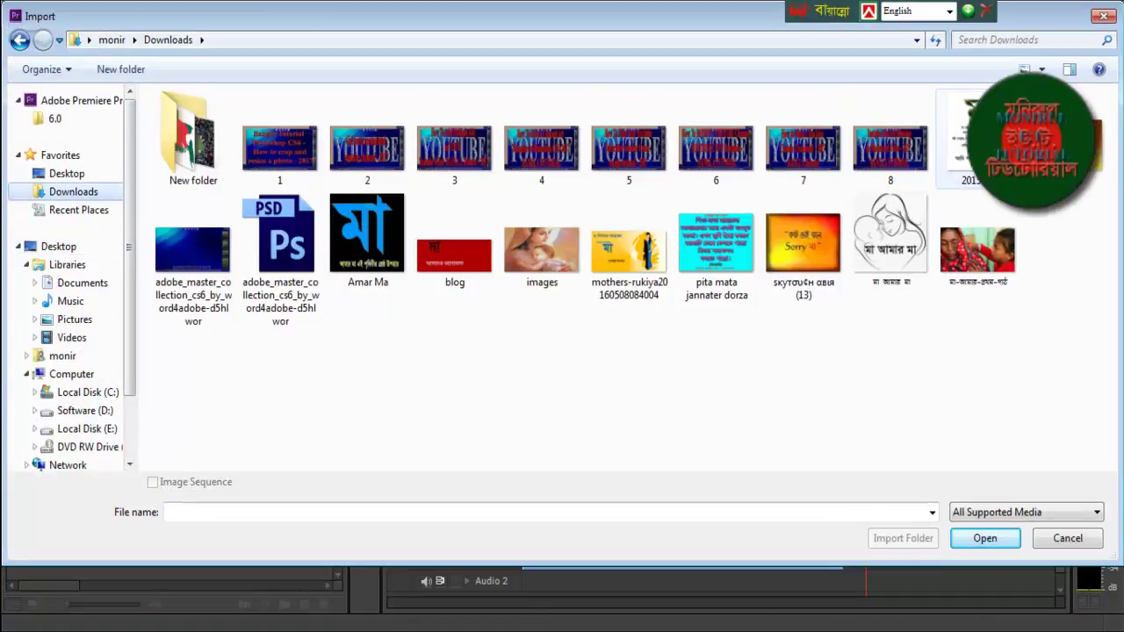
left_click(965, 141)
left_click(1089, 141, "ctrl")
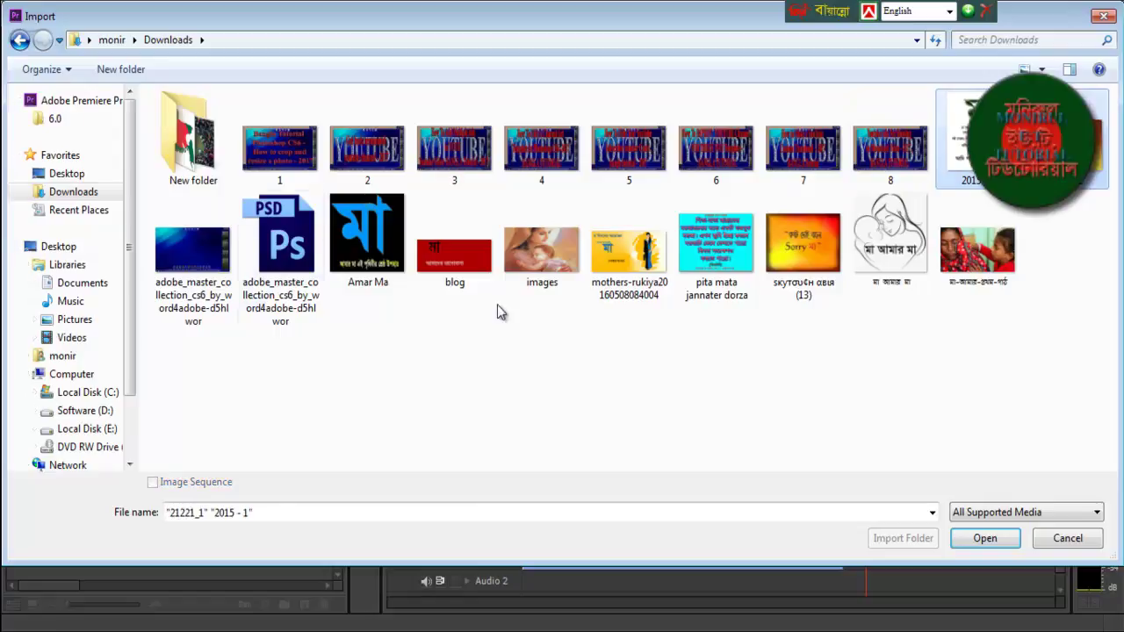
left_click(193, 255, "ctrl")
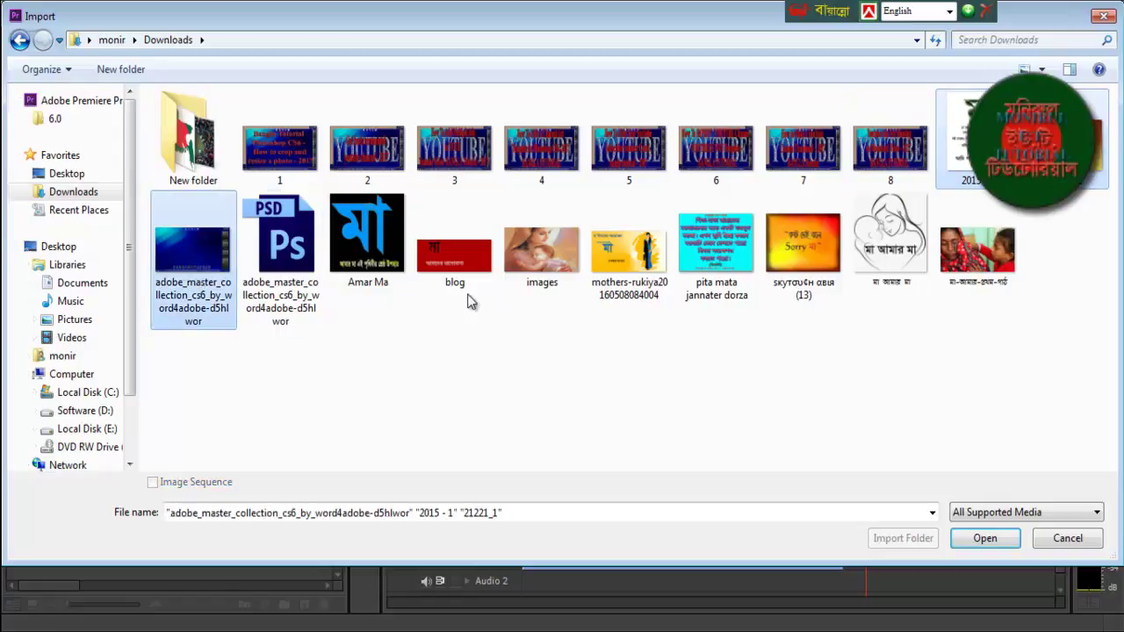
left_click(454, 255, "ctrl")
left_click(542, 255, "ctrl")
left_click(646, 253, "ctrl")
left_click(746, 253, "ctrl")
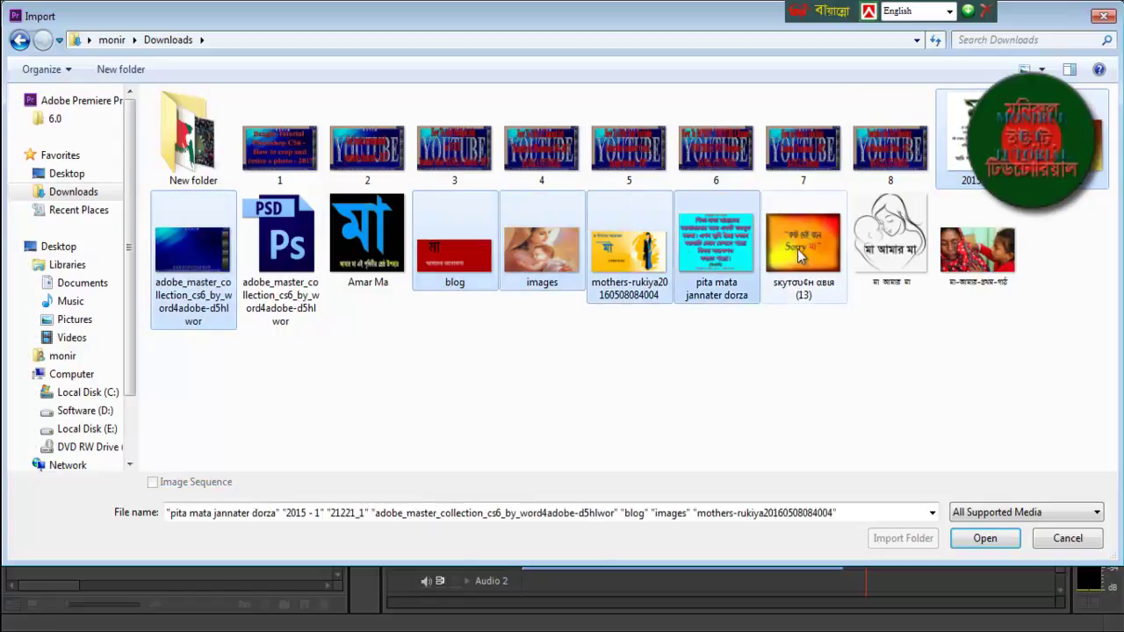
left_click(804, 250, "ctrl")
left_click(887, 250, "ctrl")
left_click(961, 263, "ctrl")
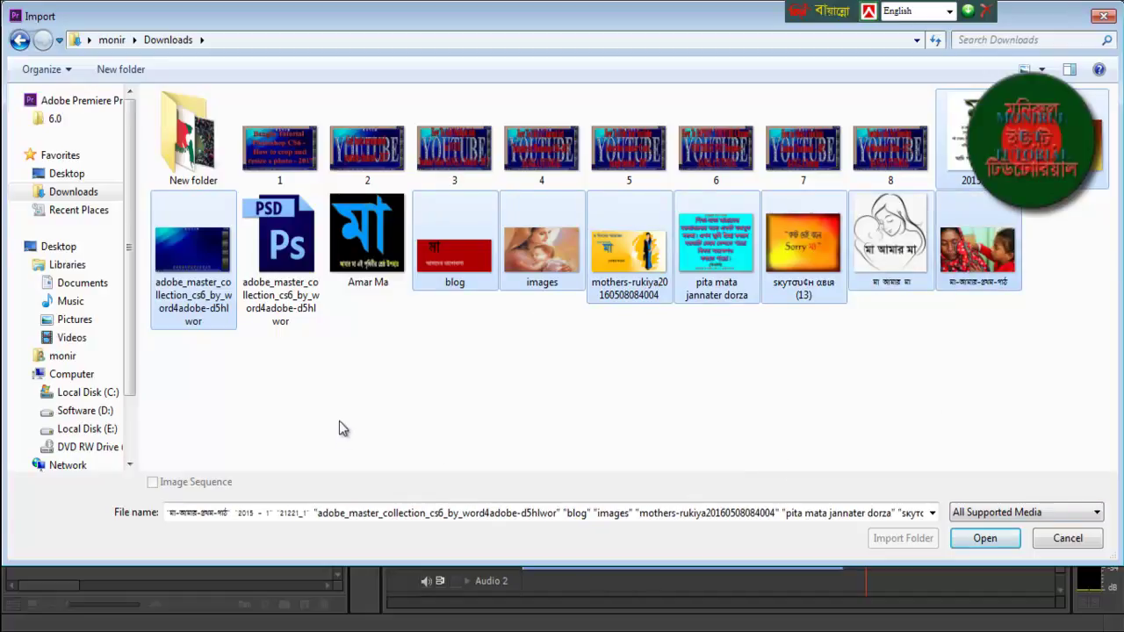
left_click(985, 537)
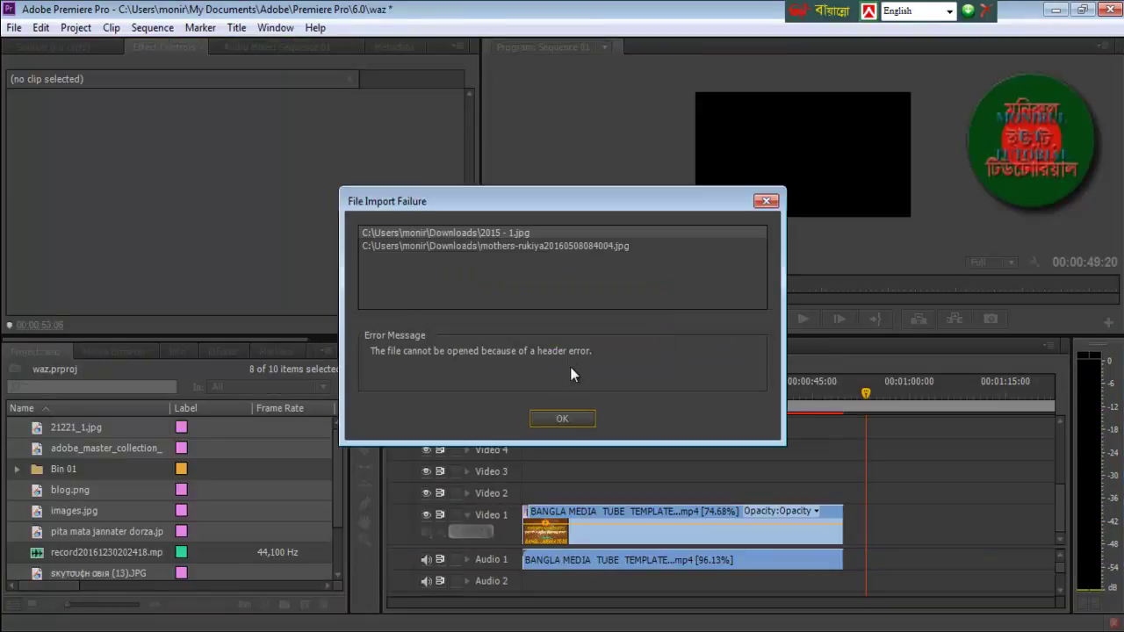
left_click(763, 202)
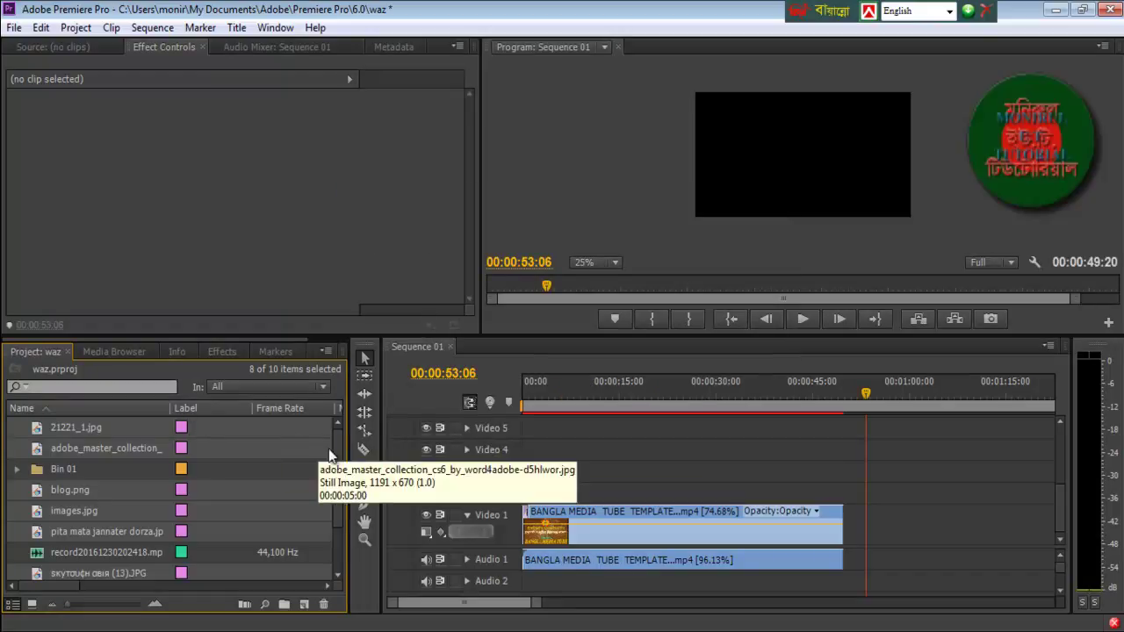
mouse_move(336, 450)
left_mouse_down()
mouse_move(336, 495)
mouse_move(335, 453)
left_mouse_up()
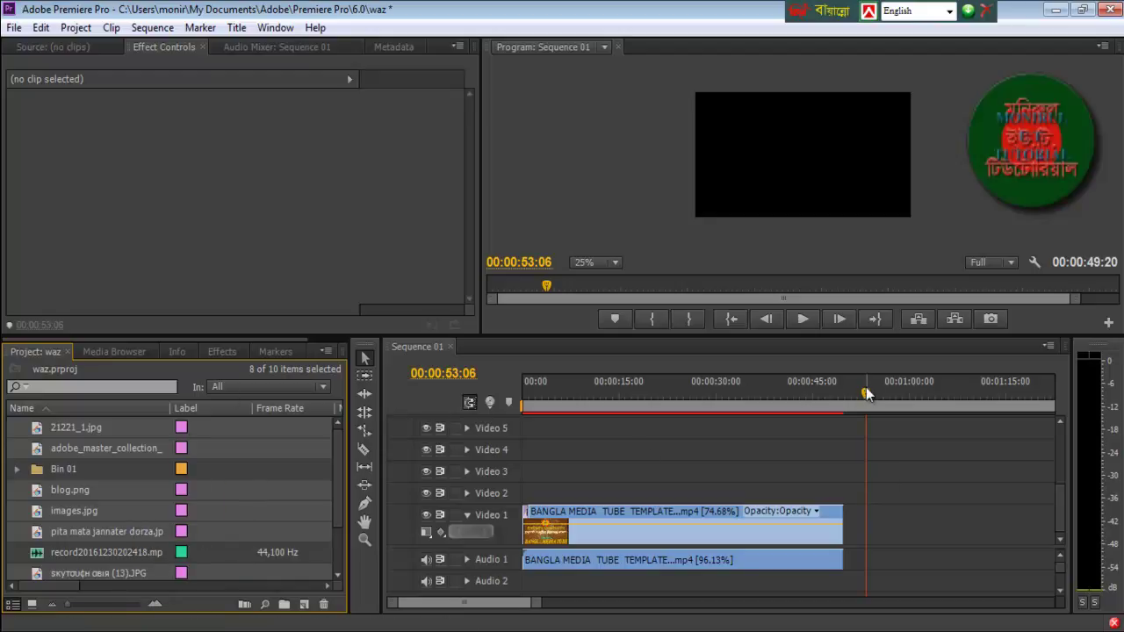
mouse_move(866, 396)
left_mouse_down()
mouse_move(772, 394)
mouse_move(880, 395)
left_mouse_up()
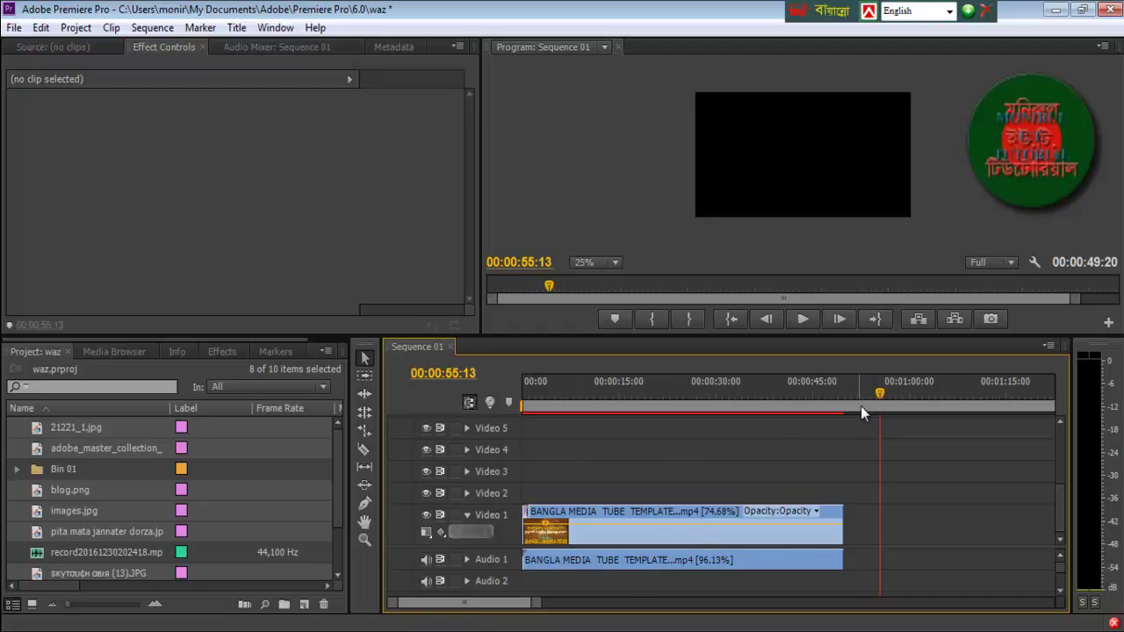
left_click_drag(879, 395, 745, 409)
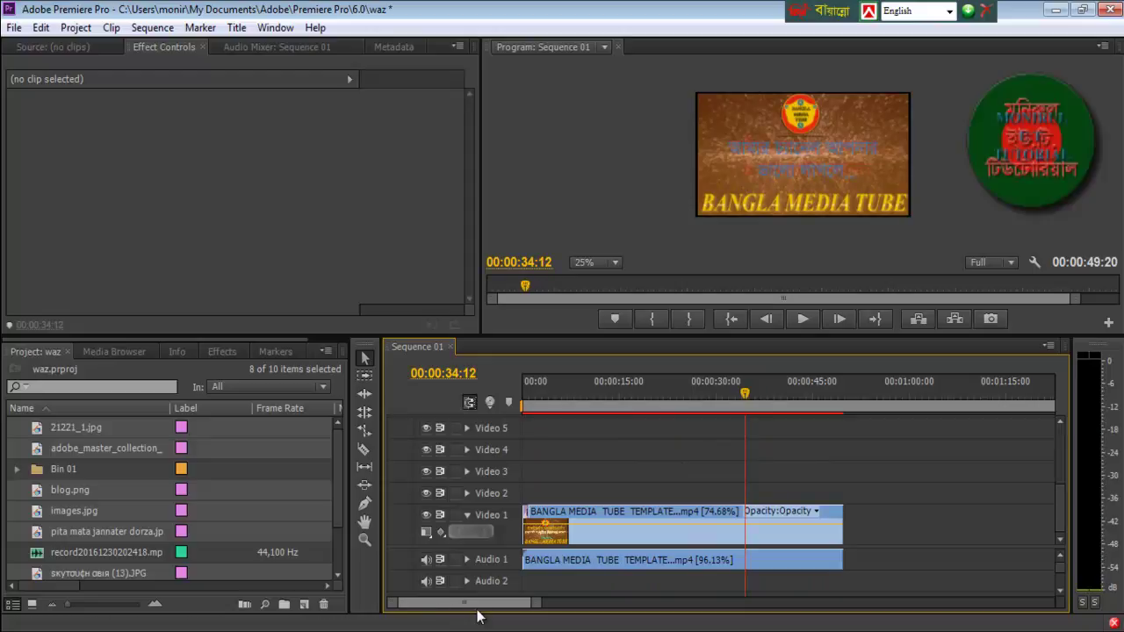
mouse_move(464, 602)
left_mouse_down()
mouse_move(544, 605)
mouse_move(467, 605)
left_mouse_up()
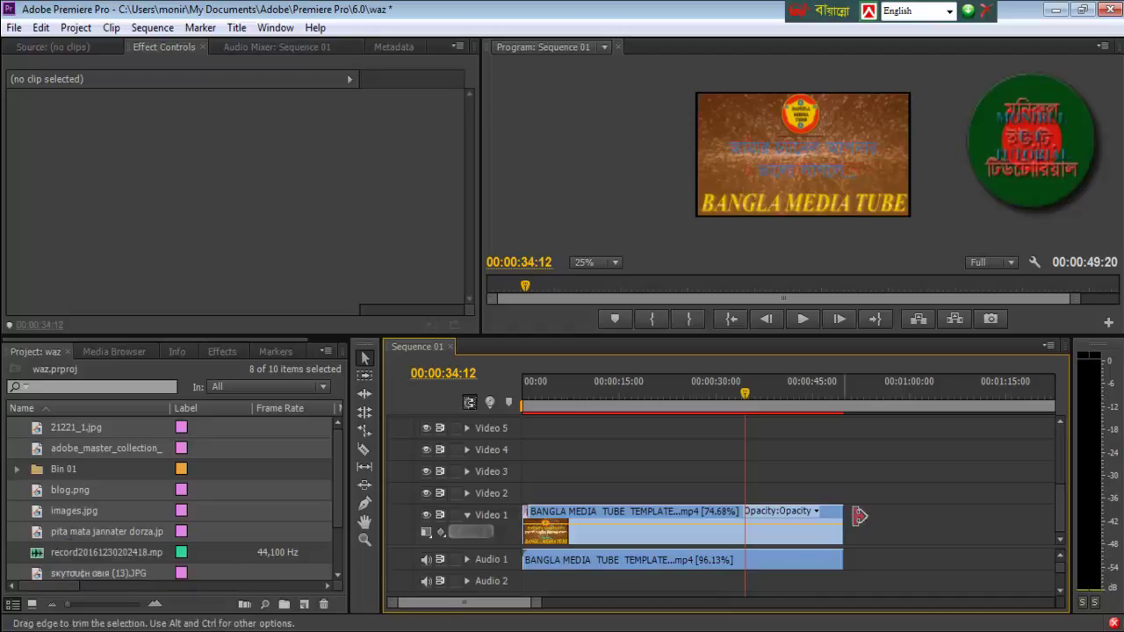
Place record20161230202418.mp3 on Audio 1 directly after the BANGLA MEDIA TUBE clip.
left_click(39, 553)
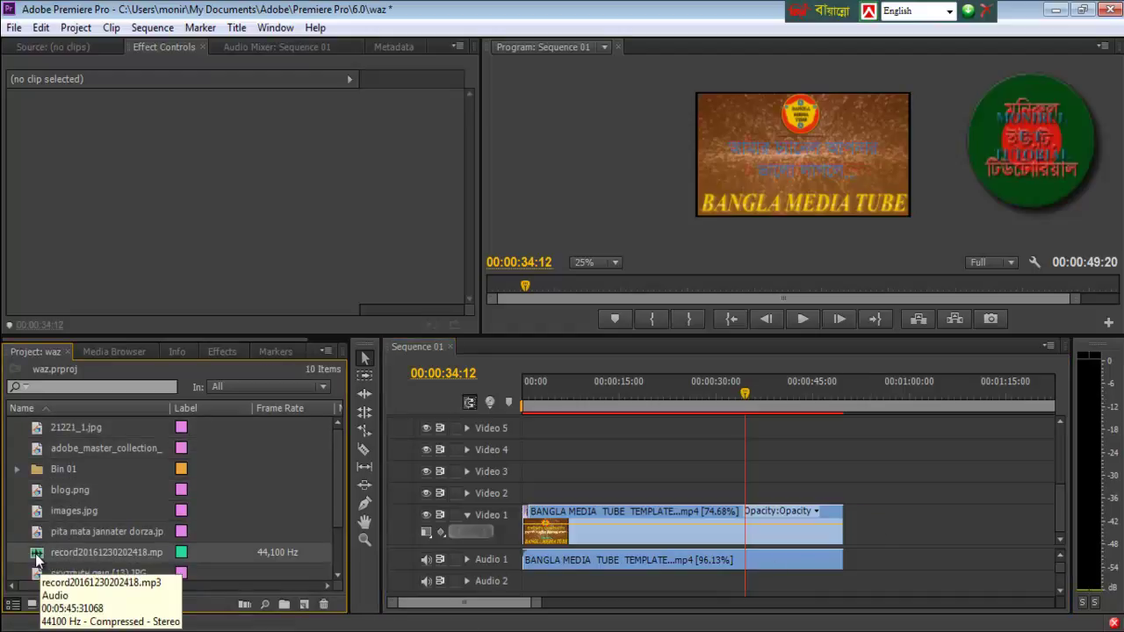
left_click_drag(37, 556, 861, 562)
Play the start of the recording on Audio 1 and split it at 00:00:52:18 with the Razor tool.
left_click(841, 386)
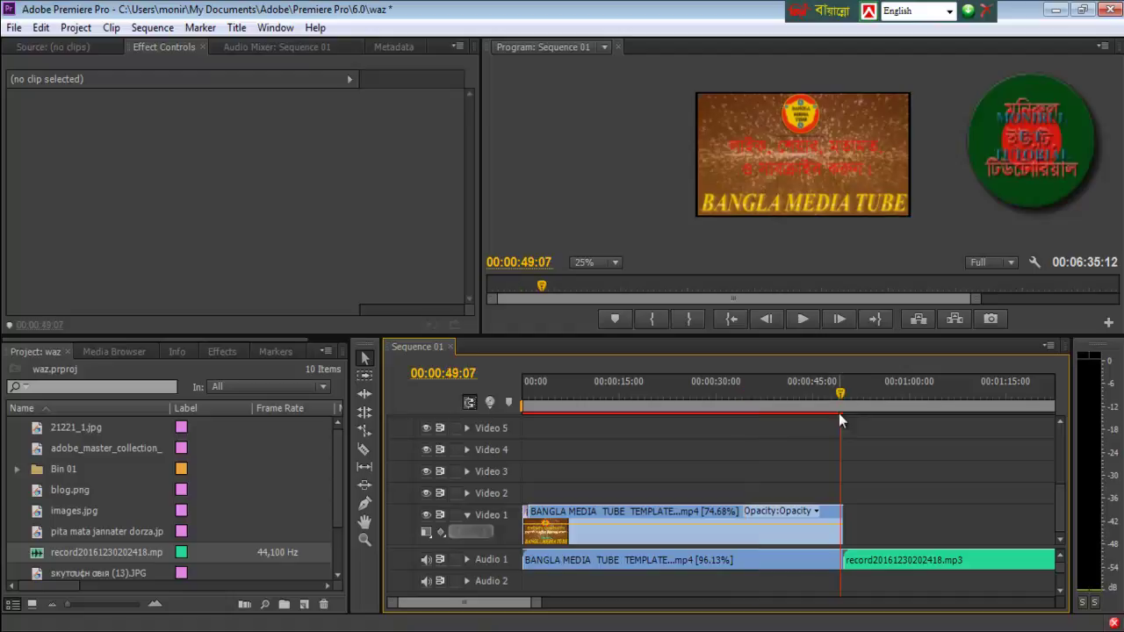
left_click(802, 320)
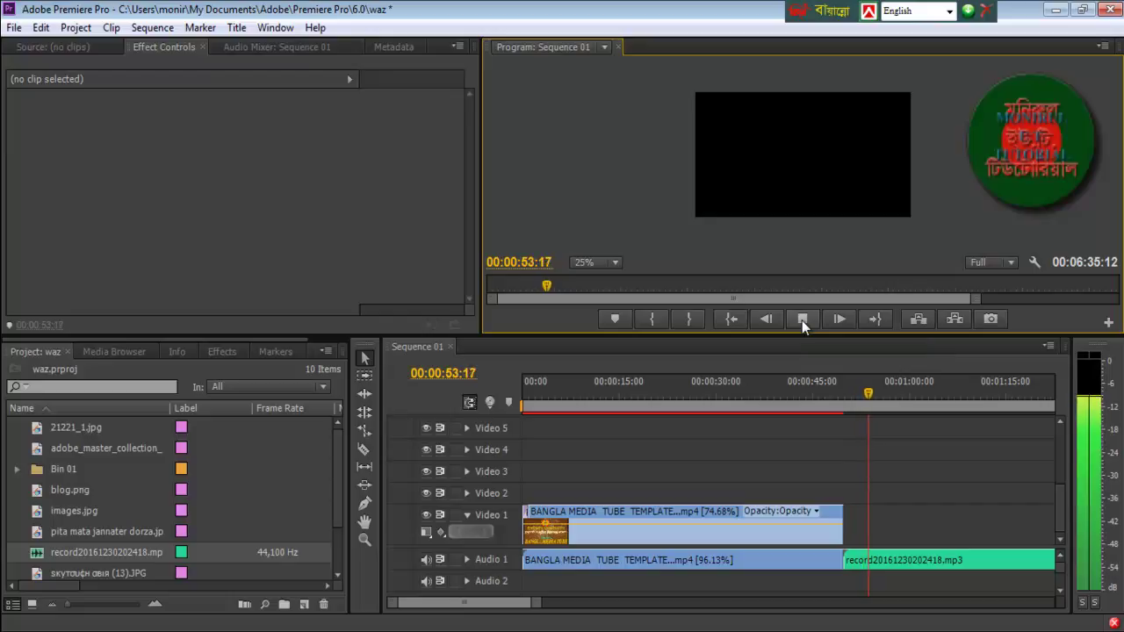
left_click(801, 320)
left_click_drag(869, 391, 862, 392)
left_click(361, 449)
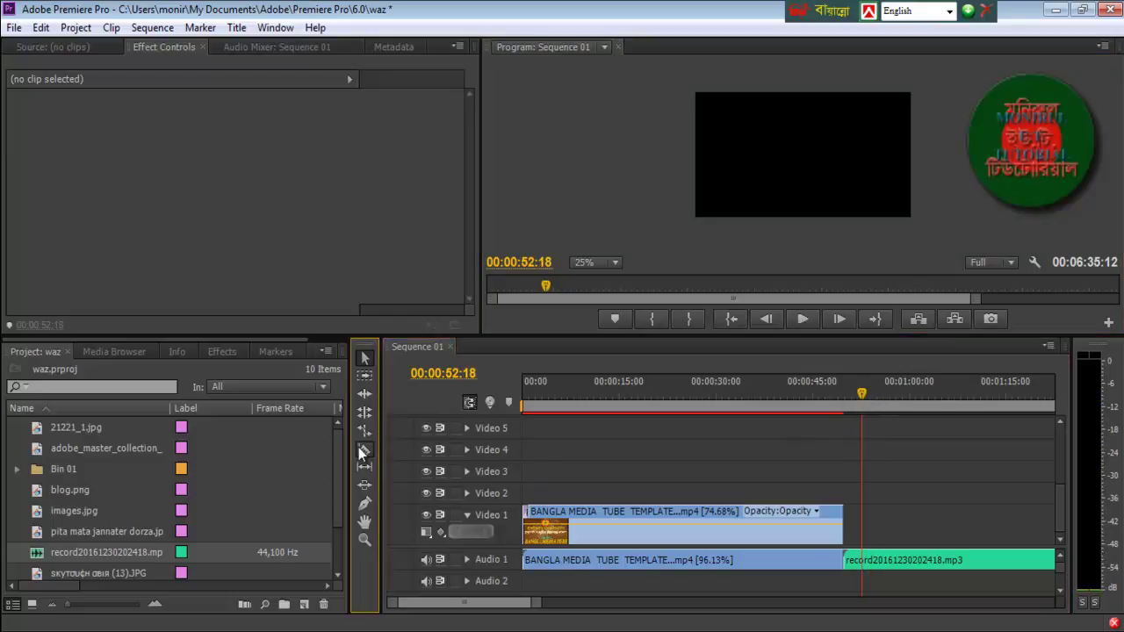
left_click(863, 559)
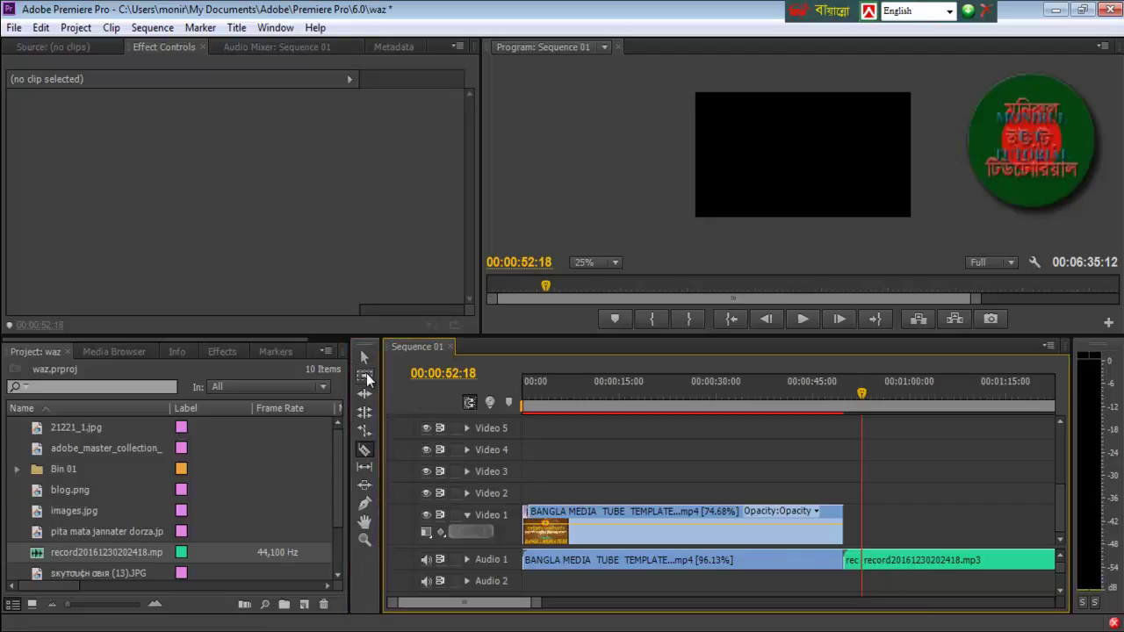
Delete the short opening piece of the recording and move the rest against the end of the BANGLA MEDIA TUBE audio.
left_click(365, 358)
left_click(859, 560)
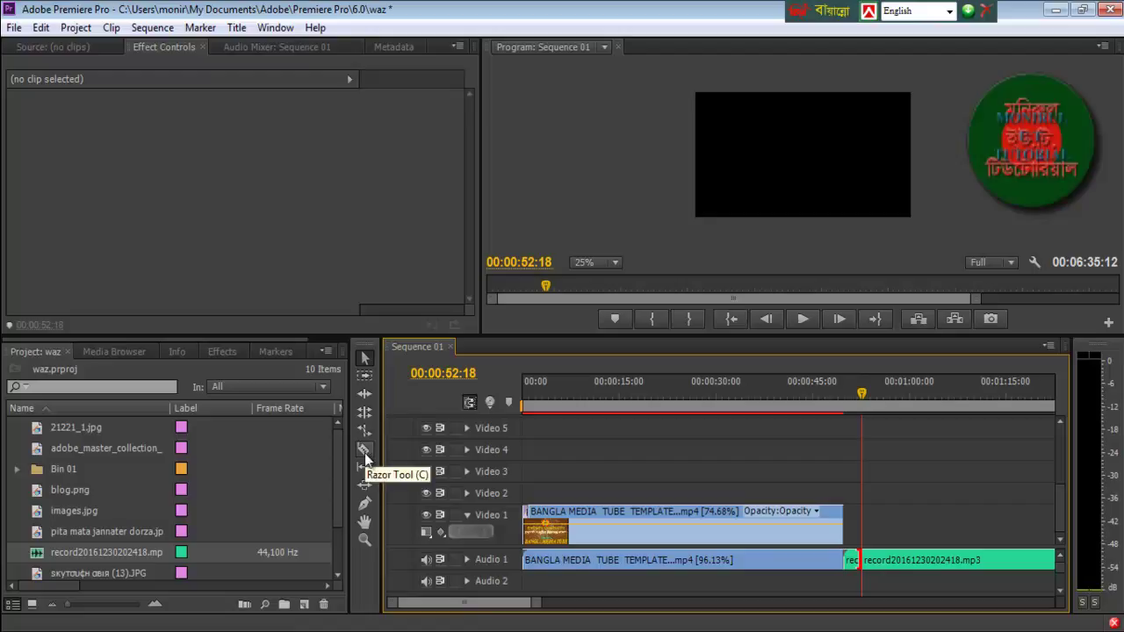
left_click(853, 561)
left_click_drag(853, 562, 897, 559)
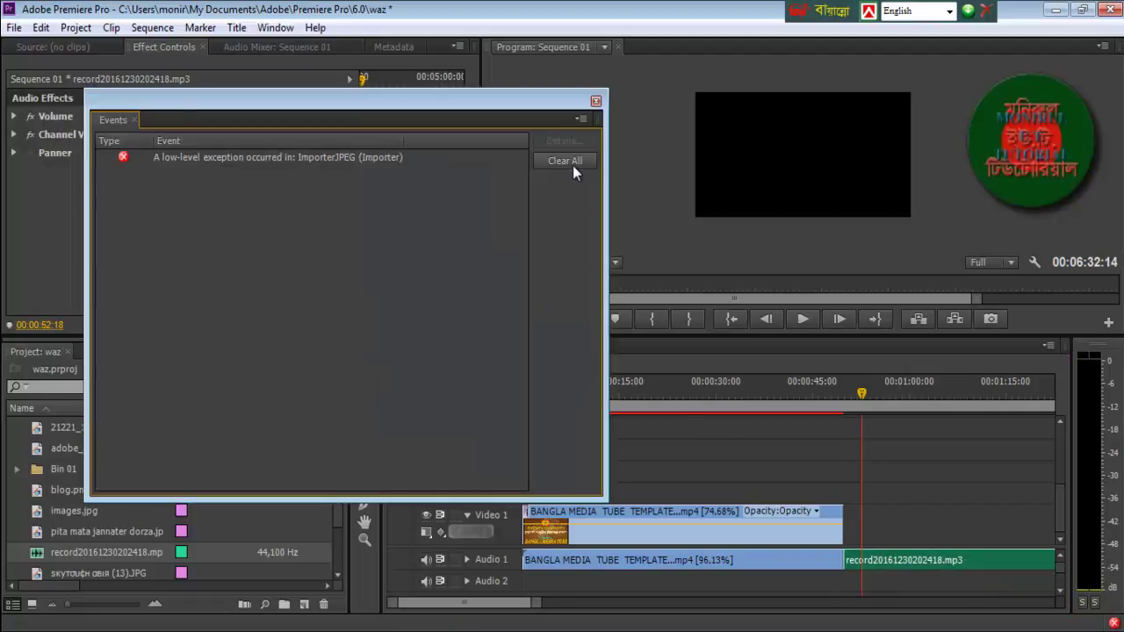
Clear all entries in the Events window and close it.
left_click(571, 163)
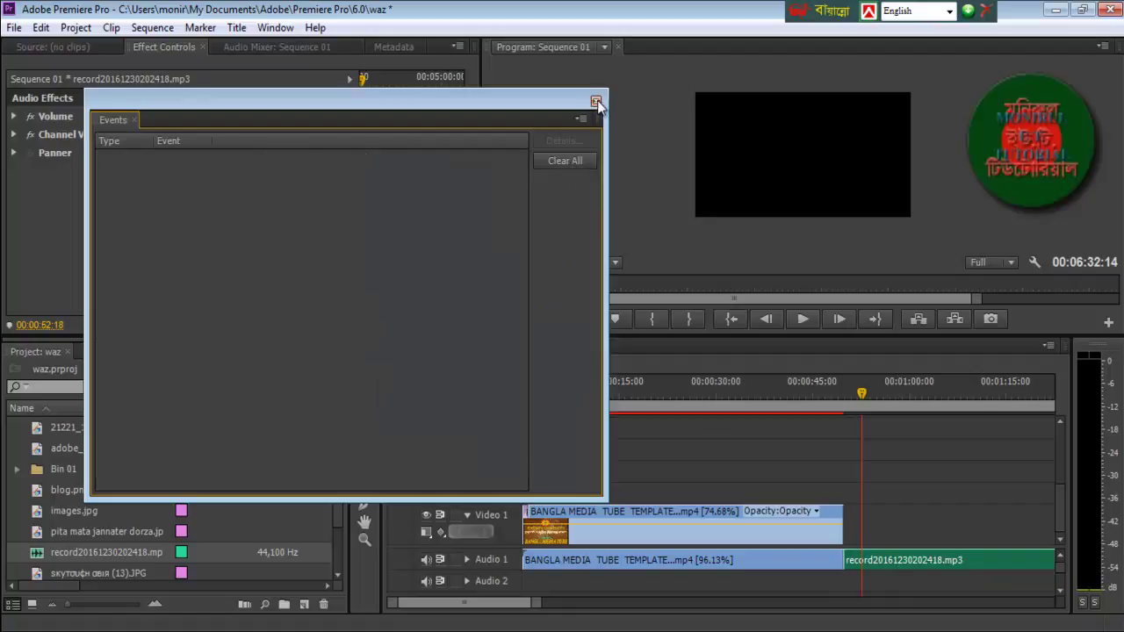
left_click(596, 102)
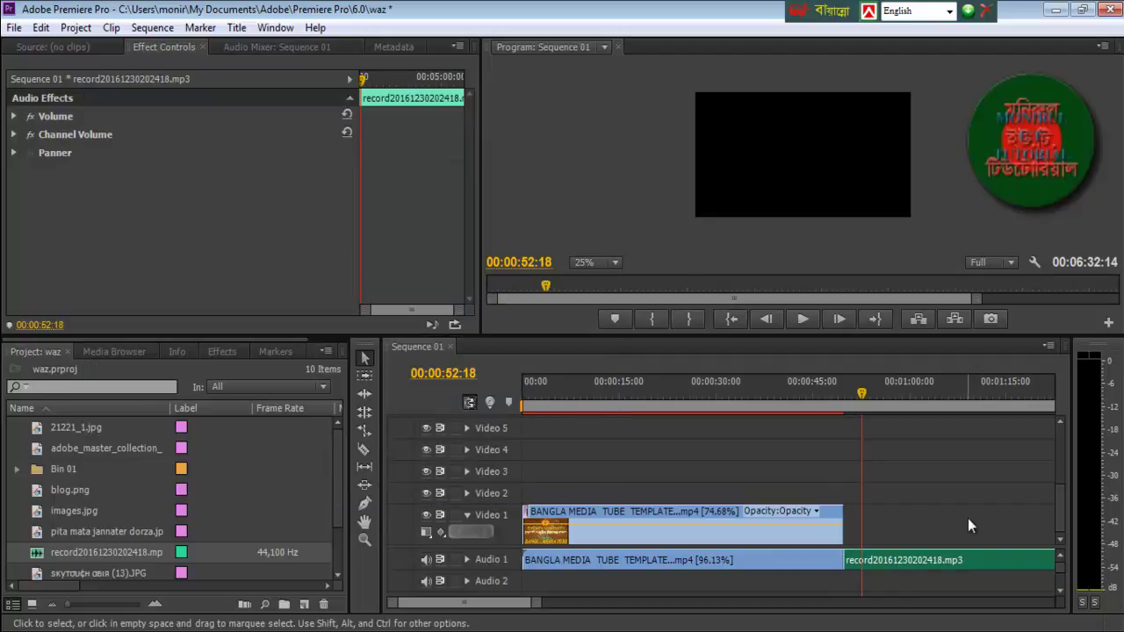
mouse_move(862, 397)
left_mouse_down()
mouse_move(850, 399)
mouse_move(879, 398)
left_mouse_up()
left_click(468, 560)
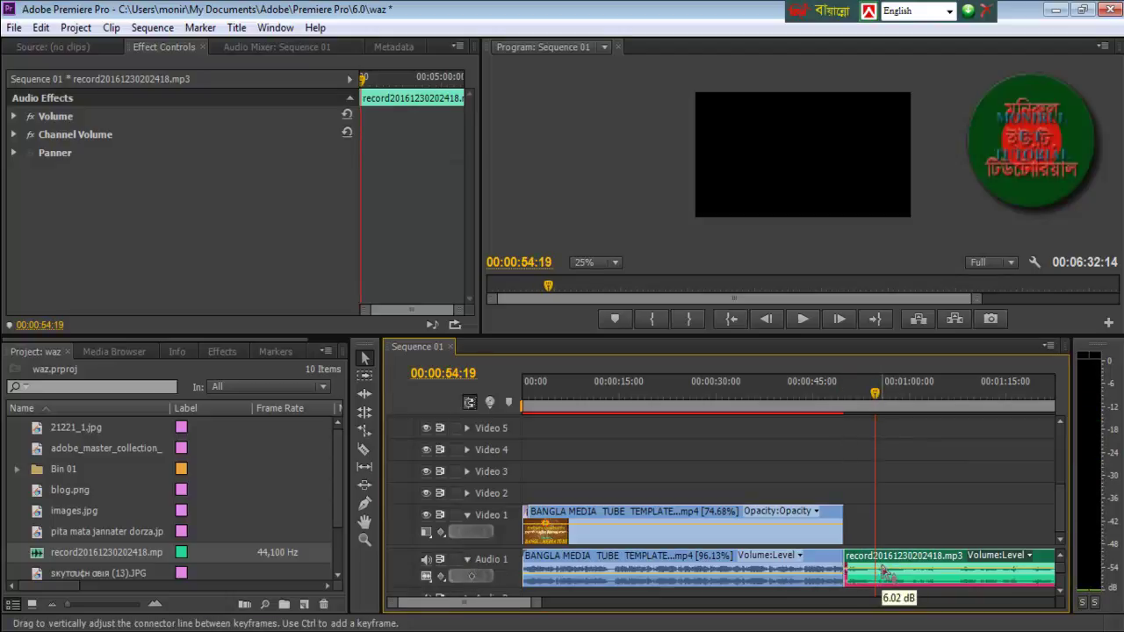
left_click(468, 558)
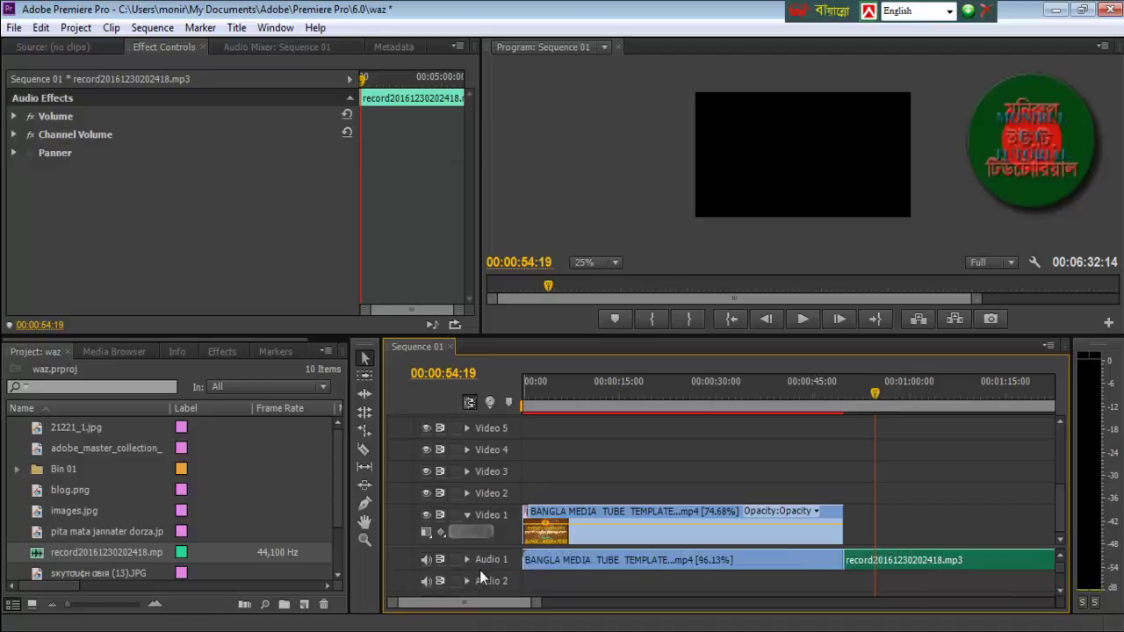
Play the recording near its end and split it at 00:06:23:15 with the Razor tool.
left_click_drag(872, 392, 922, 400)
left_click_drag(525, 608, 576, 608)
left_click(645, 391)
left_click(537, 397)
left_click(802, 319)
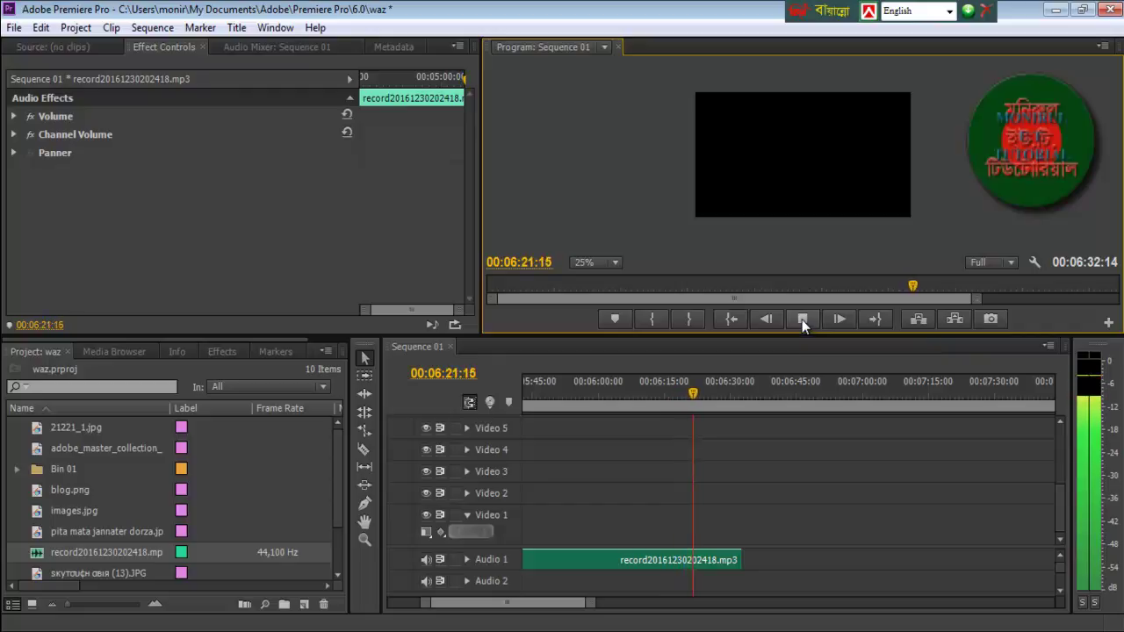
left_click(802, 320)
left_click(365, 449)
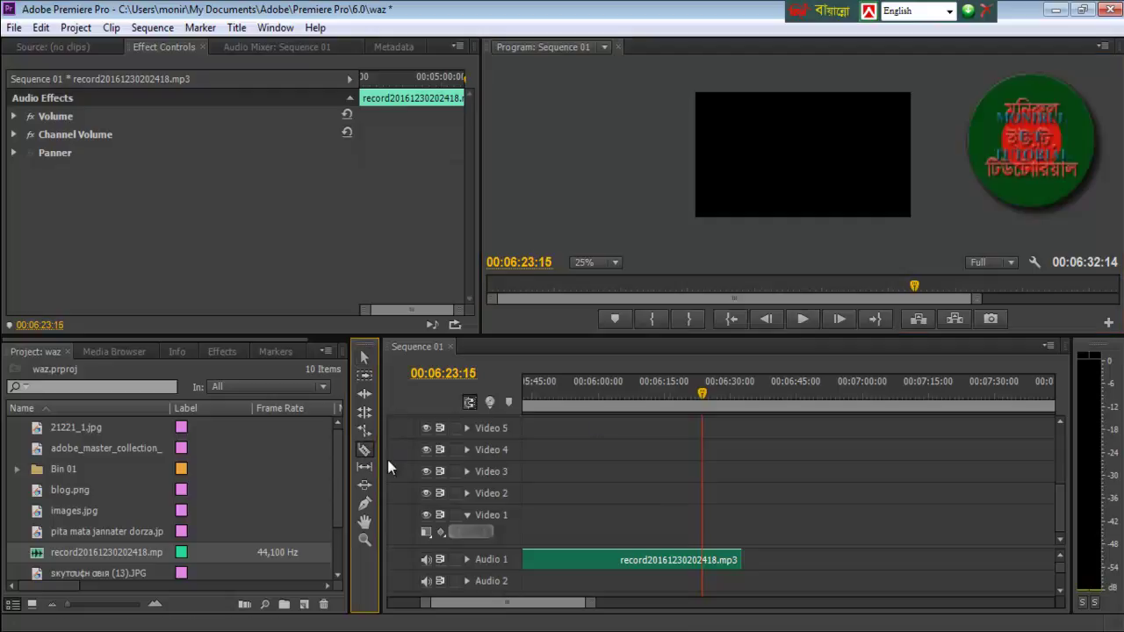
left_click(702, 560)
Delete the piece of the recording after the cut at 00:06:23:15.
left_click(365, 357)
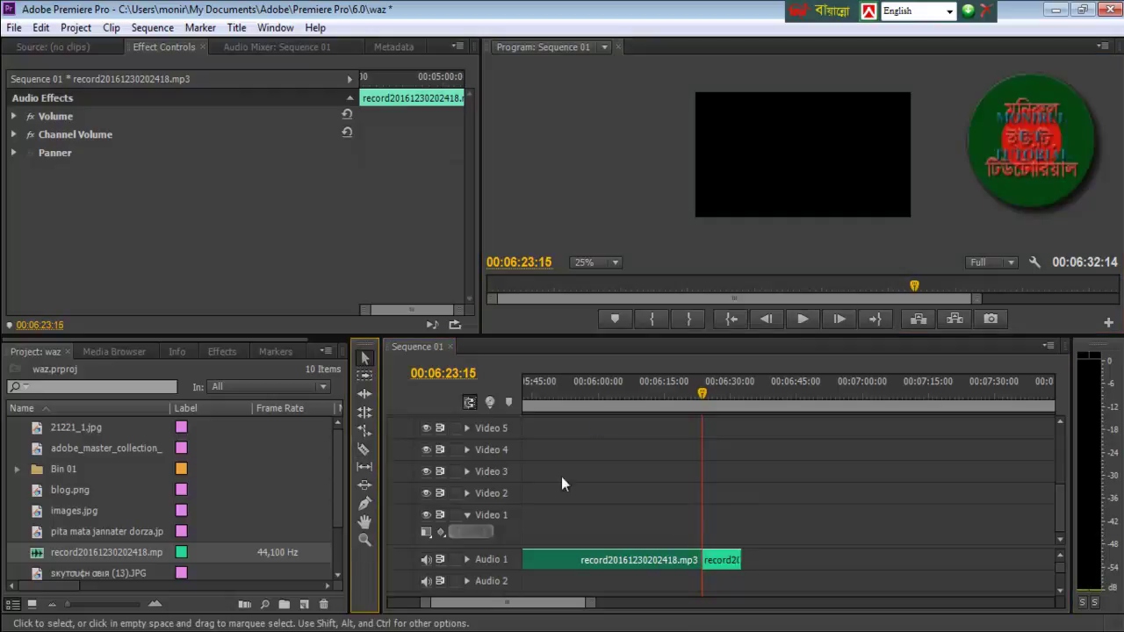
left_click(725, 564)
key("Delete")
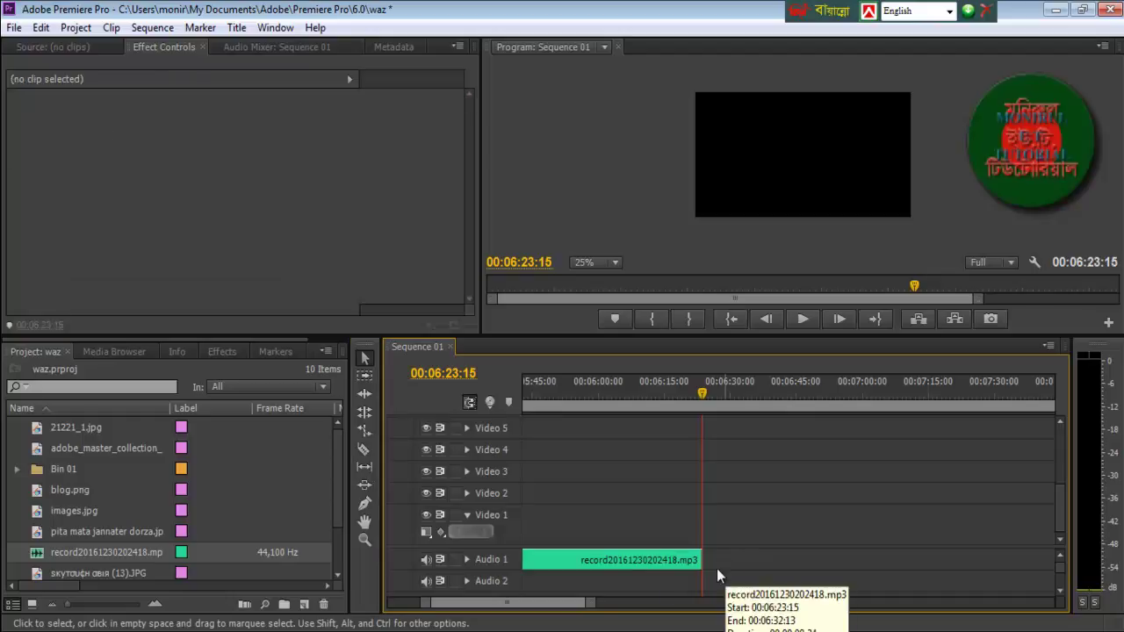
Place the adobe_master_collection image on Video 1 after the BANGLA MEDIA TUBE clip and extend its end to about 00:01:35.
scroll(681, 576, "up", 5)
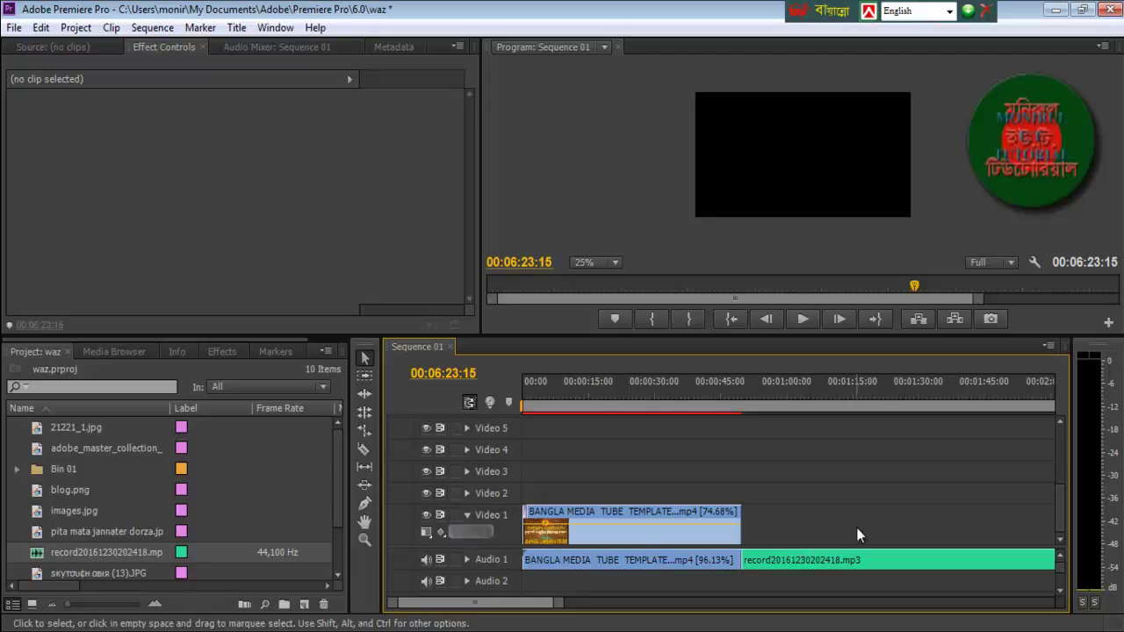
left_click(41, 449)
left_click_drag(540, 577, 754, 522)
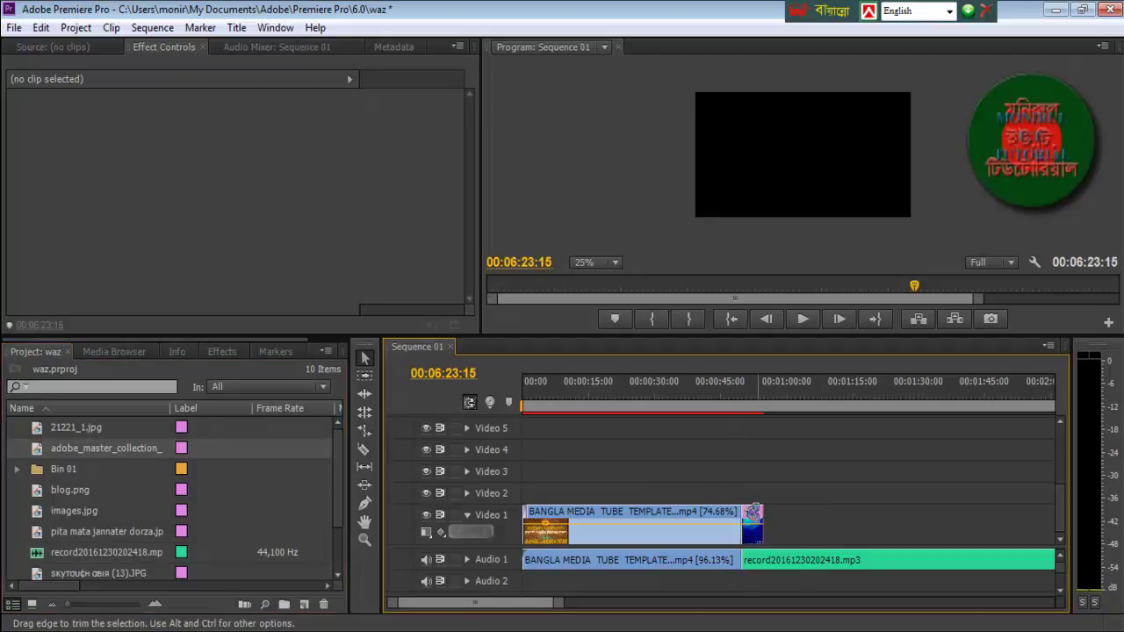
left_click_drag(769, 511, 945, 512)
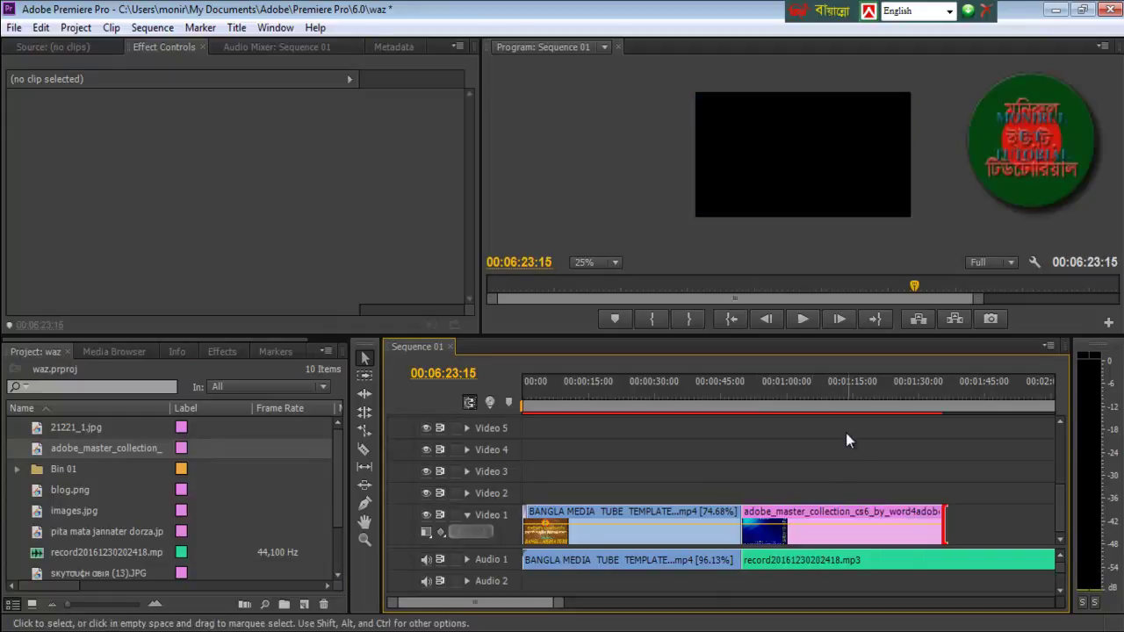
Enlarge the adobe_master_collection image at 00:01:05:06 beyond the video frame and reposition it so it covers the whole picture.
left_click(811, 394)
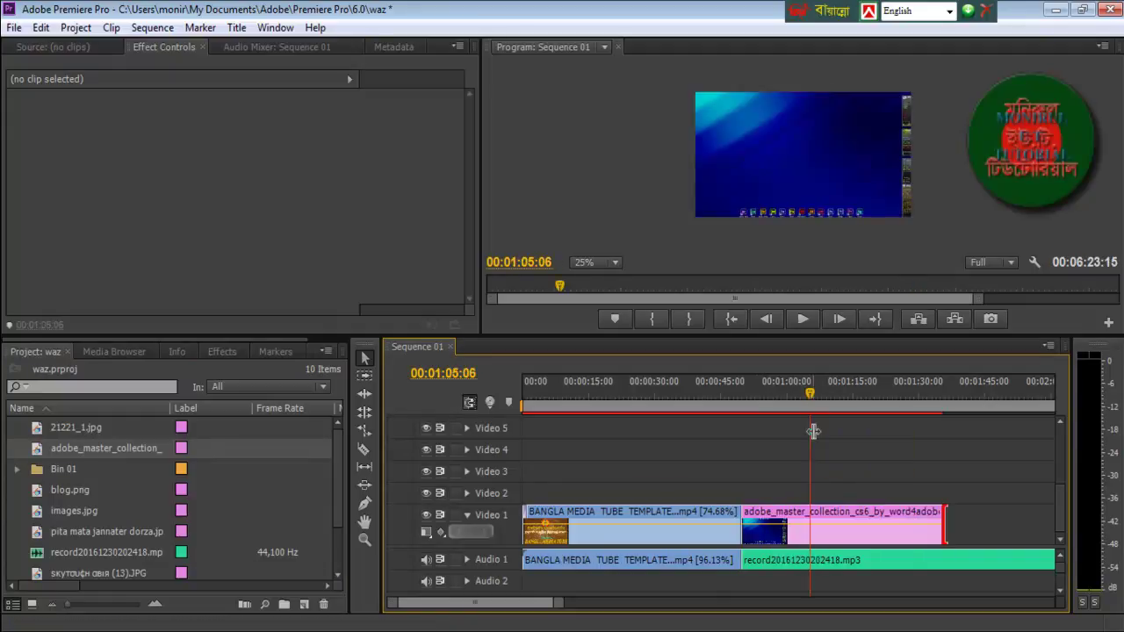
left_click(831, 155)
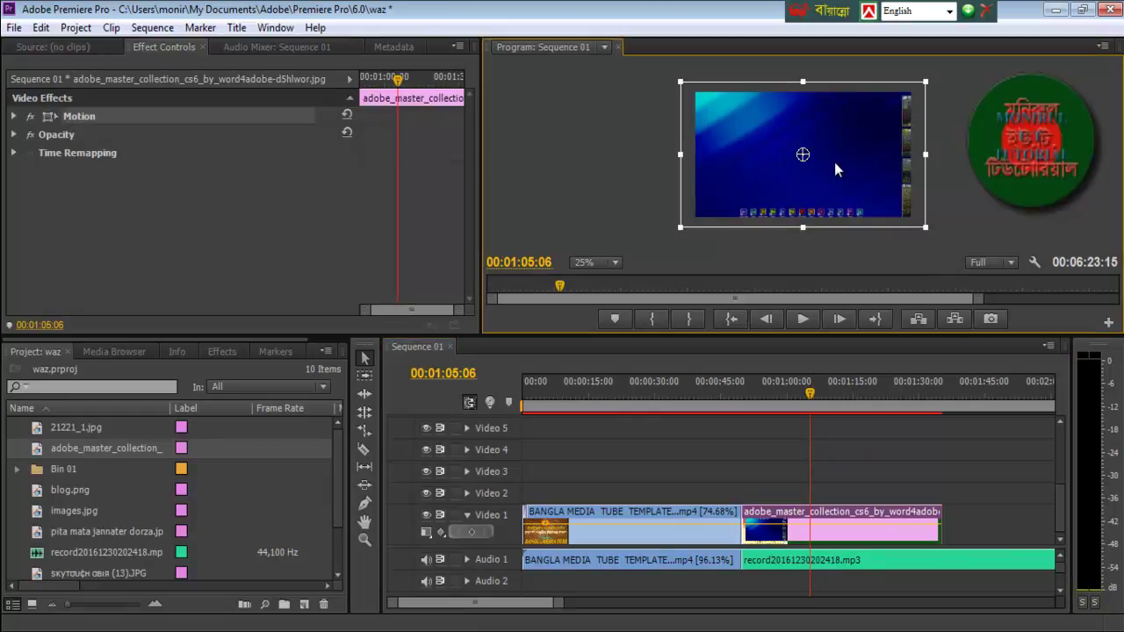
left_click_drag(926, 154, 970, 159)
mouse_move(866, 158)
left_mouse_down()
mouse_move(843, 149)
mouse_move(869, 165)
left_mouse_up()
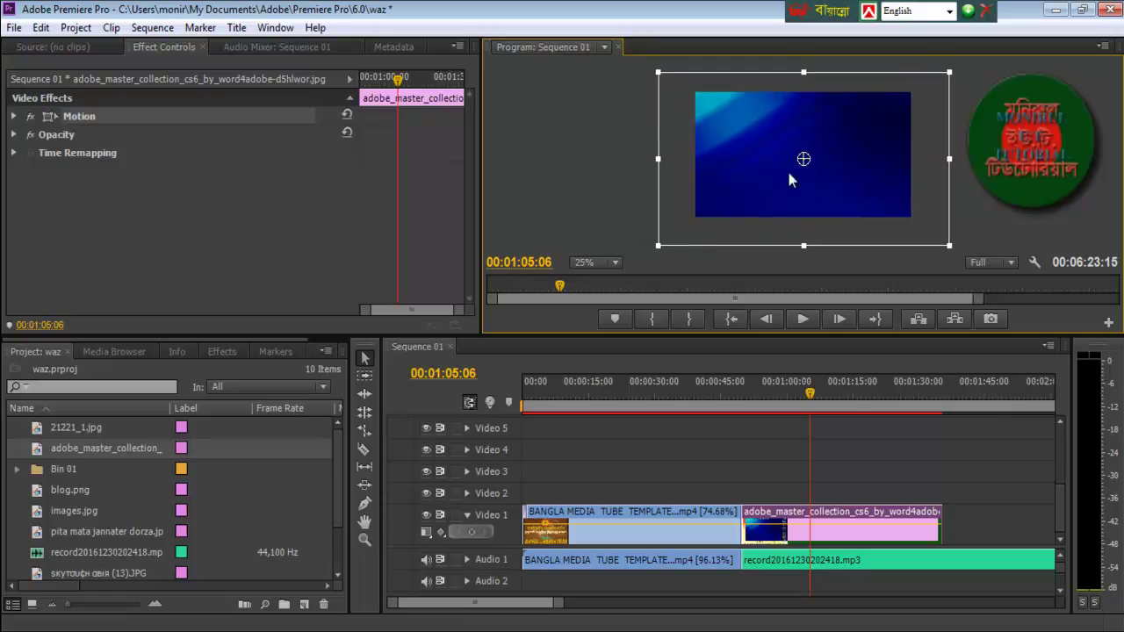
left_click(595, 187)
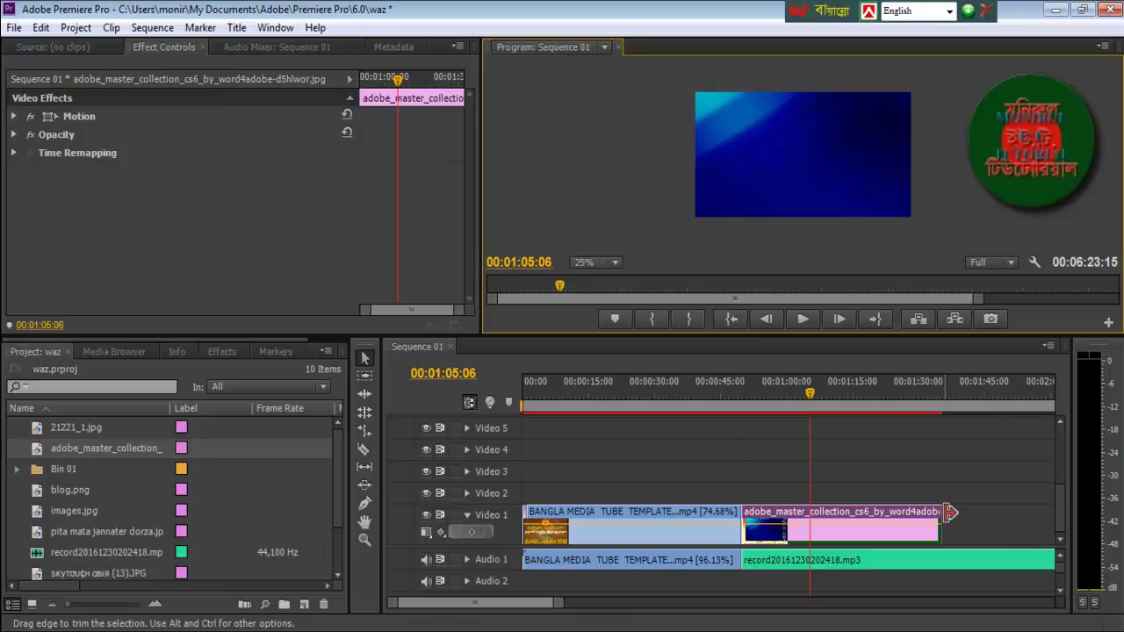
Extend the adobe_master_collection clip to the end of the recording, and lock the Video 1 and Audio 1 tracks.
left_click_drag(950, 512, 869, 531)
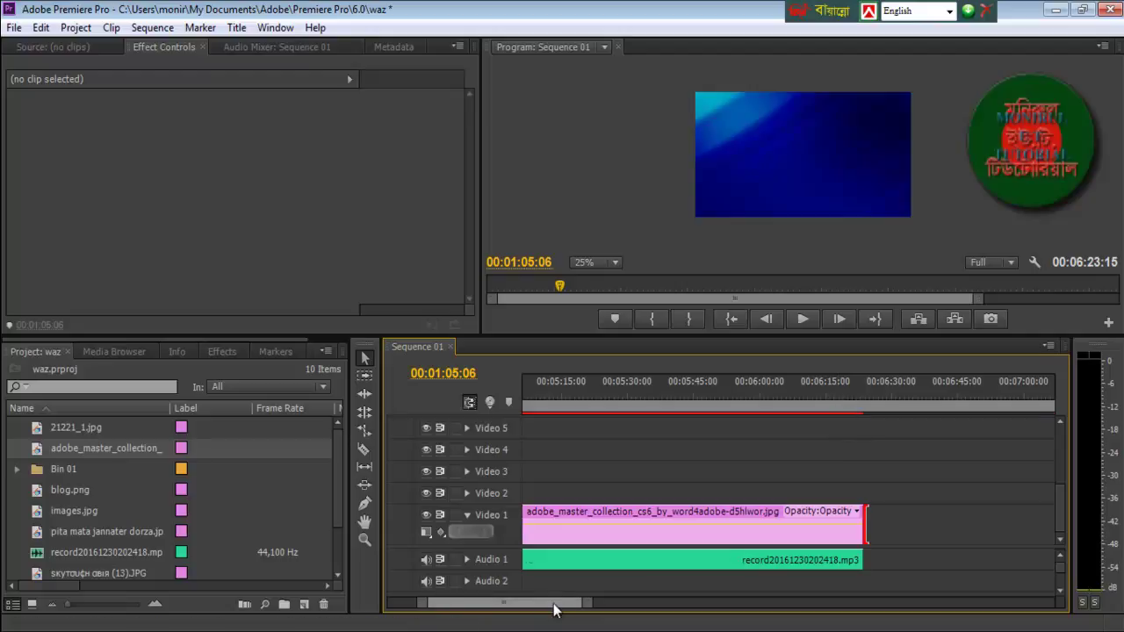
left_click_drag(562, 604, 511, 608)
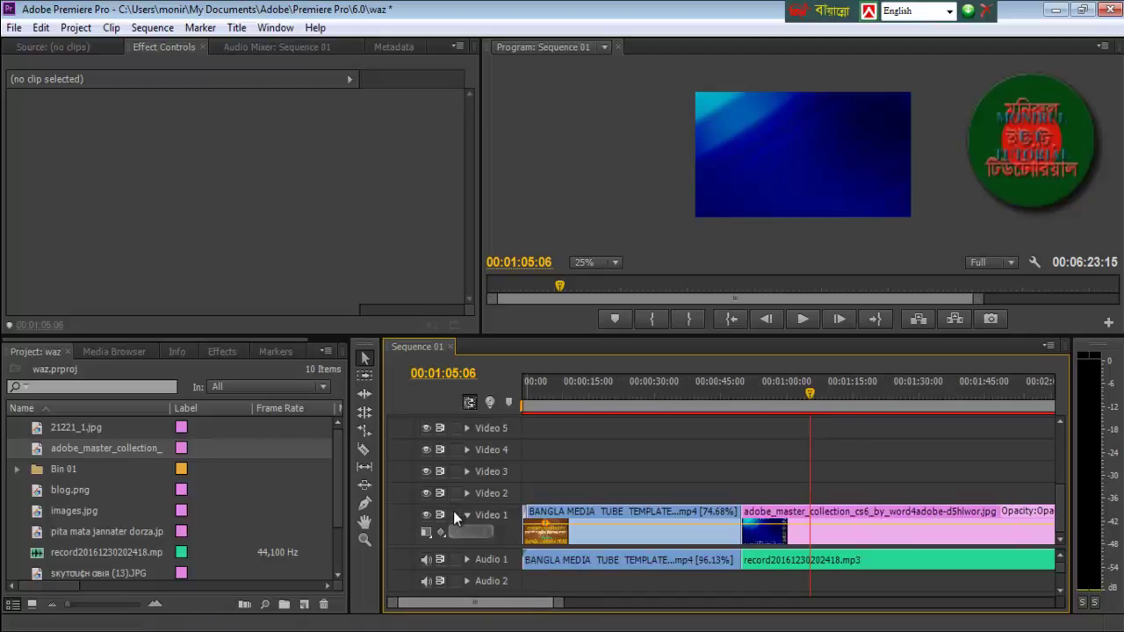
left_click(454, 515)
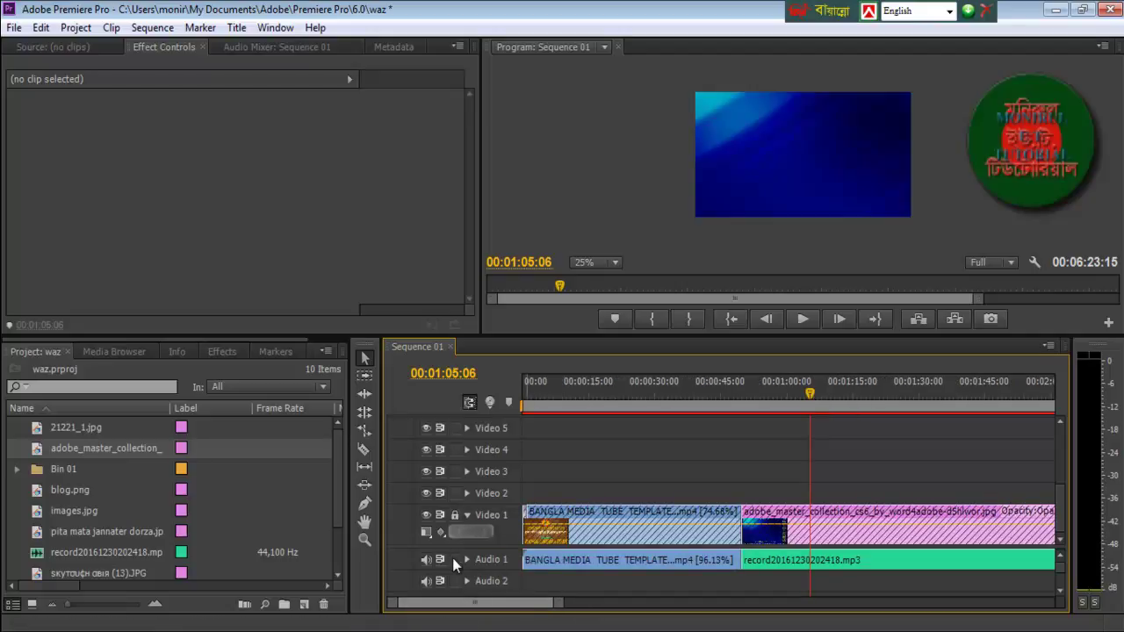
left_click(455, 560)
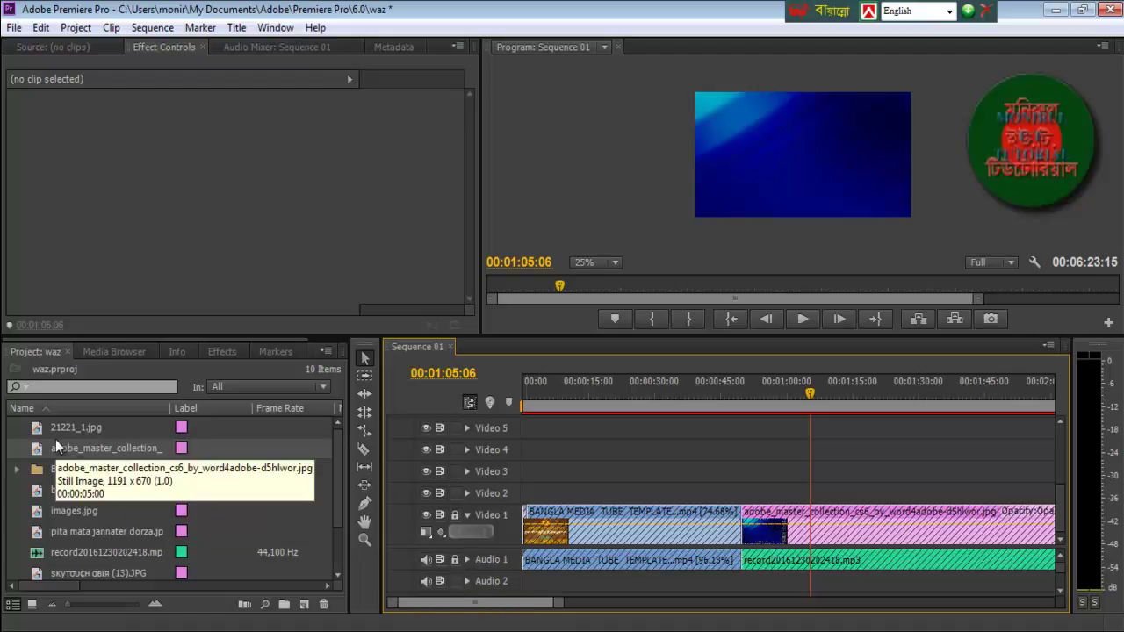
Place 21221_1.jpg, blog.png, images.jpg and the pita mata jannater dorza image on Video 2 at about 00:00:50, 00:01:11, 00:01:33 and 00:01:52.
left_click(337, 466)
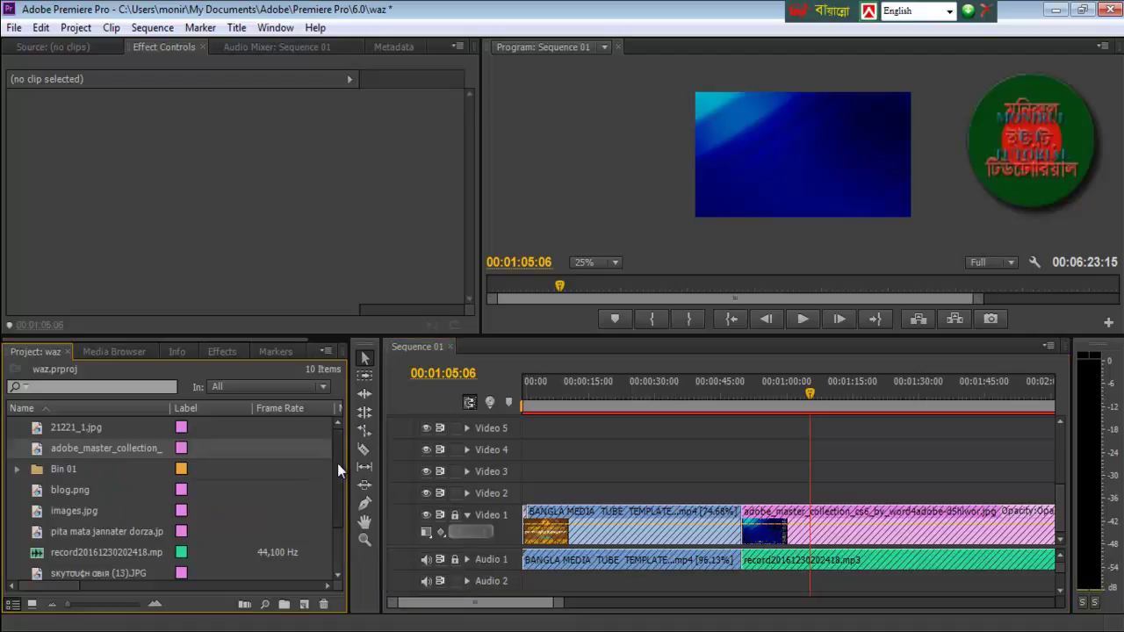
left_click(35, 430)
left_click_drag(37, 427, 750, 496)
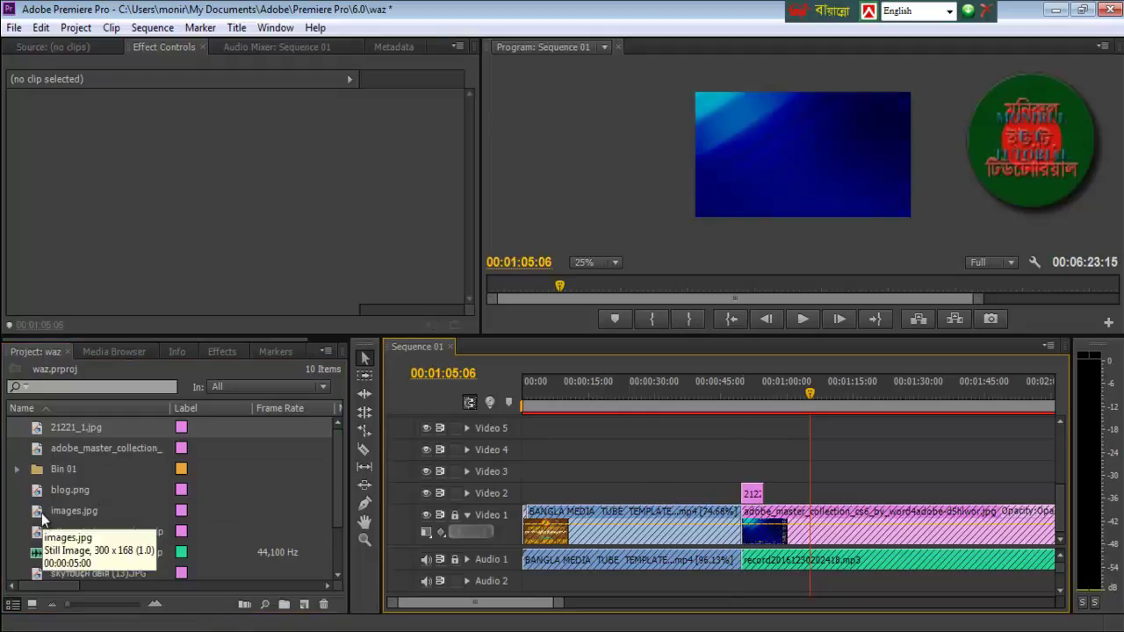
left_click(44, 490)
left_click_drag(53, 493, 842, 501)
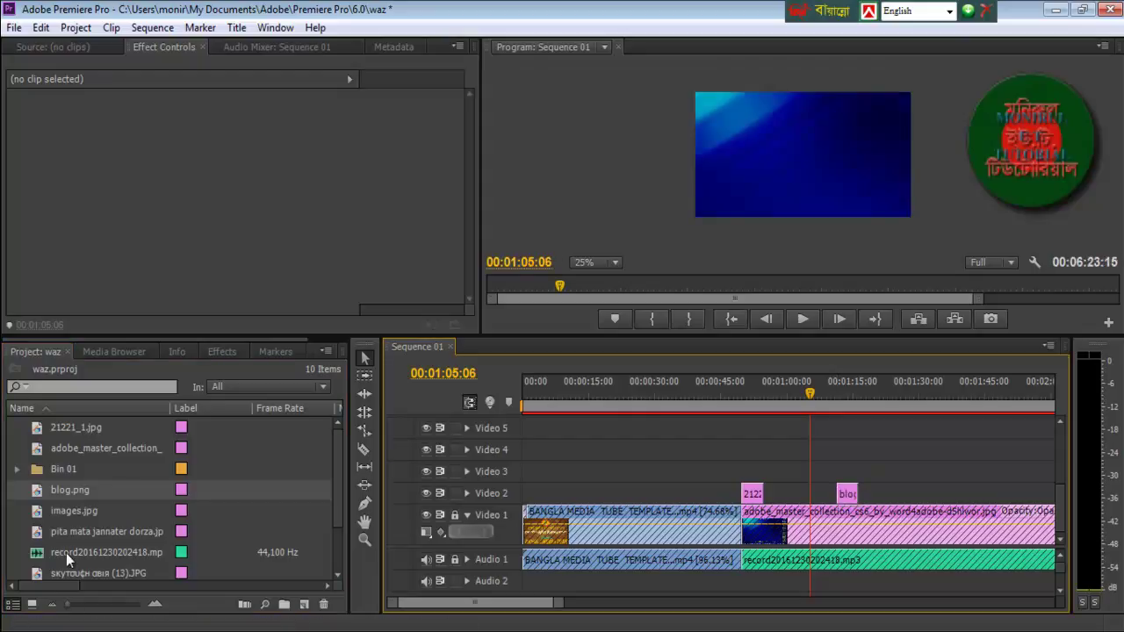
left_click(36, 509)
left_click_drag(34, 512, 940, 494)
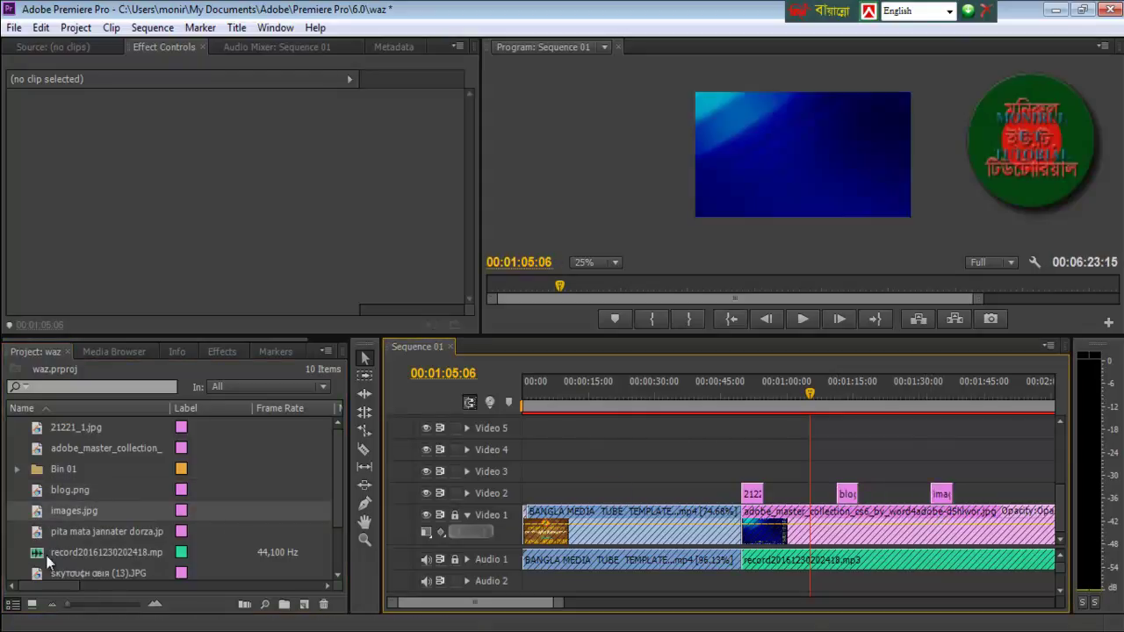
left_click_drag(38, 534, 1030, 522)
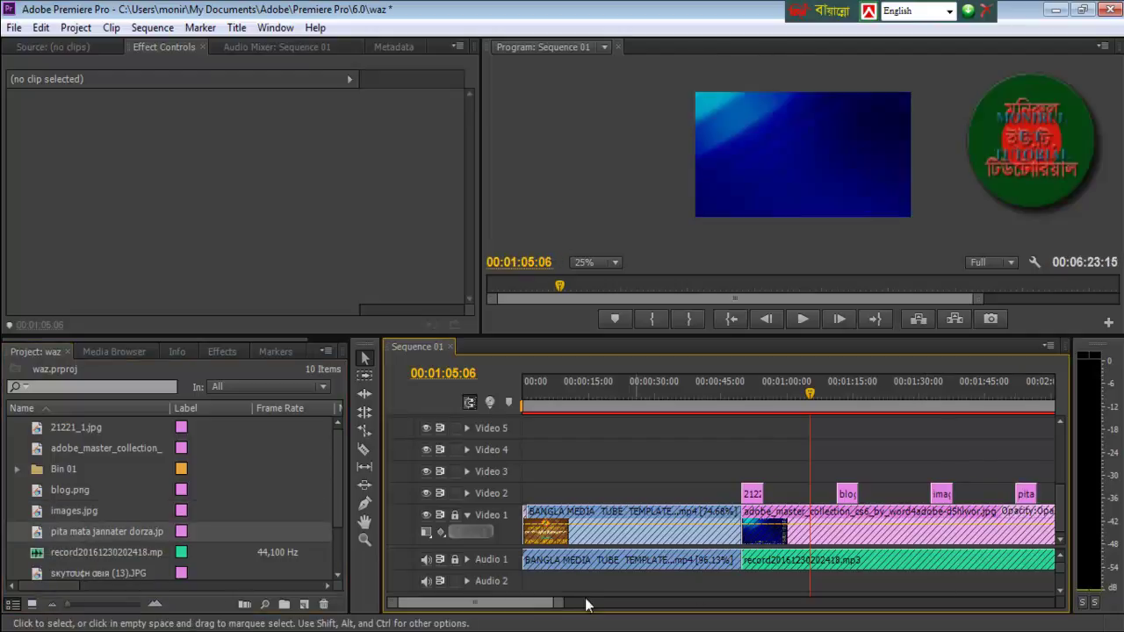
Place the skytouch (13), মা আমার মা and মা-আমার-প্রথম-পাঠ images on Video 2 at about 00:02:13, 00:02:34 and 00:02:54.
scroll(540, 613, "down", 3)
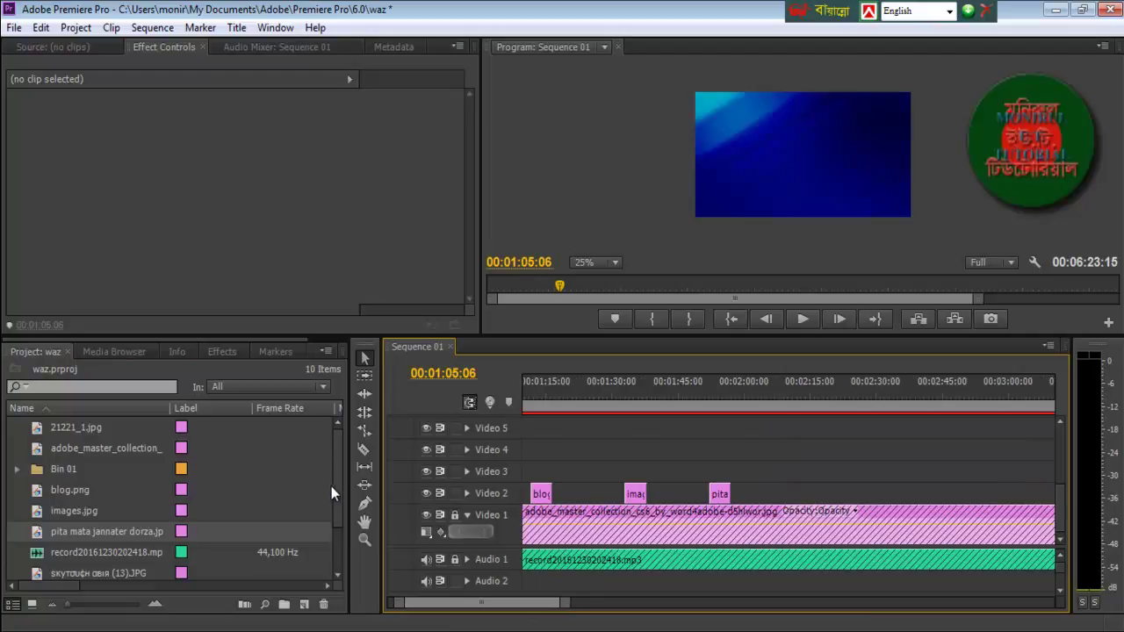
left_click_drag(336, 497, 334, 535)
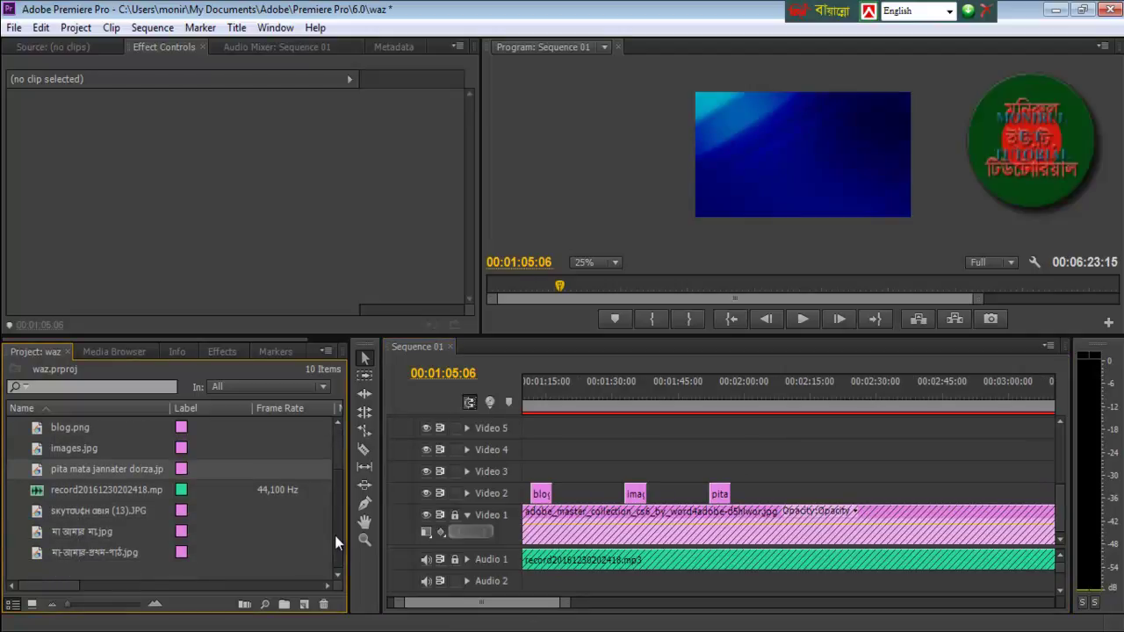
left_click_drag(37, 513, 903, 532)
left_click(40, 539)
left_click(34, 553)
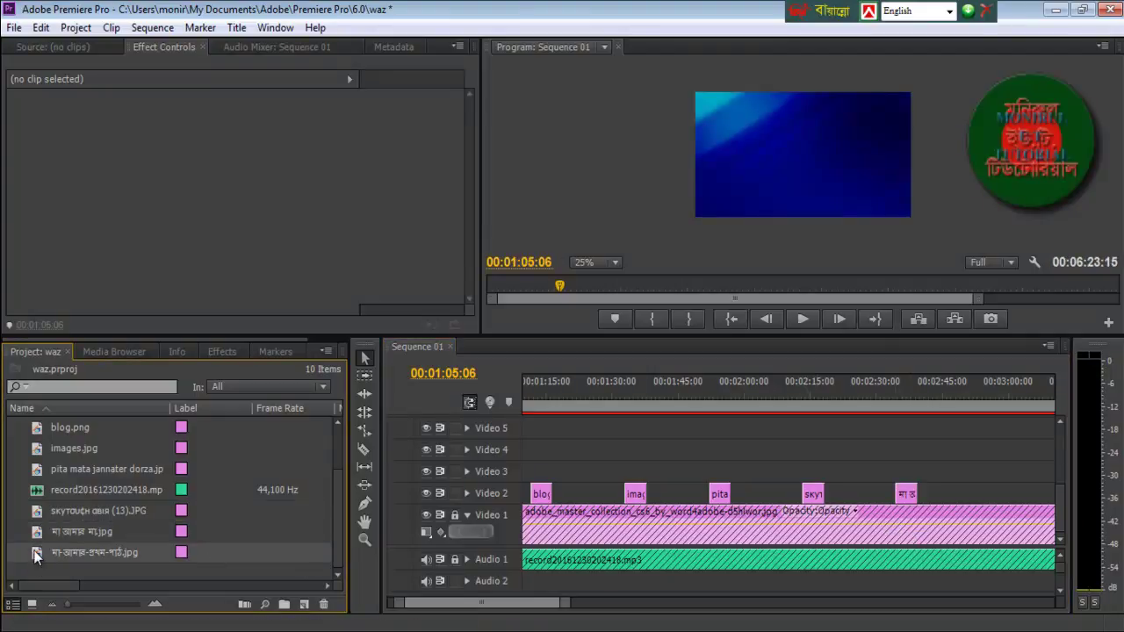
left_click_drag(277, 581, 993, 519)
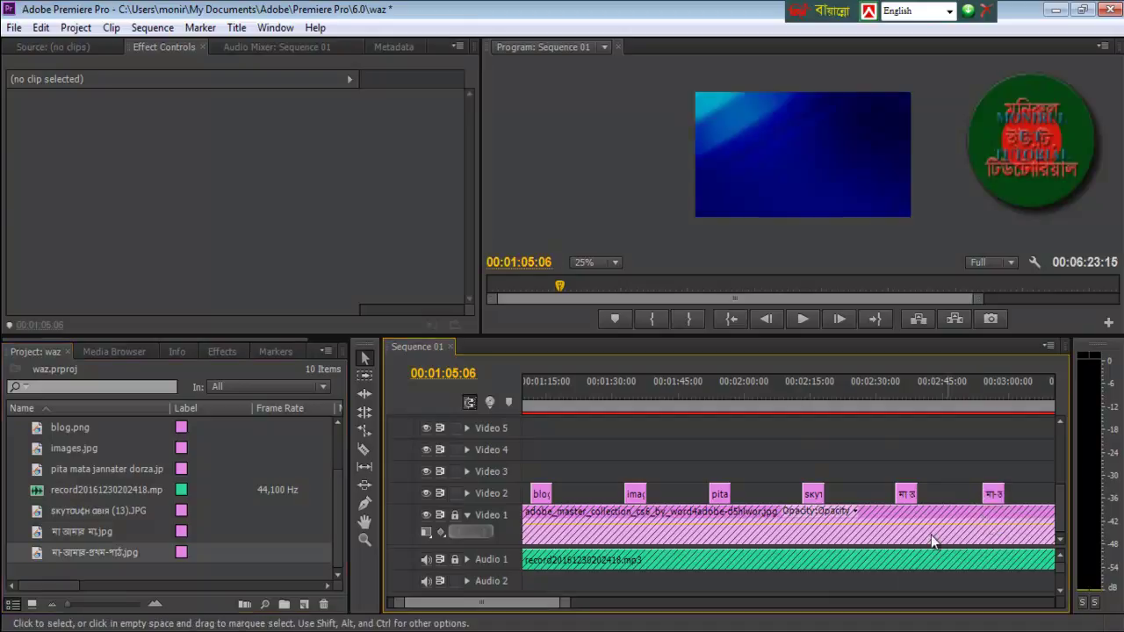
Extend each Video 2 image to meet the following one, and extend the last image to about 00:03:16.
left_click_drag(545, 606, 529, 606)
left_click_drag(690, 493, 1029, 494)
mouse_move(525, 604)
left_mouse_down()
mouse_move(555, 606)
mouse_move(531, 605)
left_mouse_up()
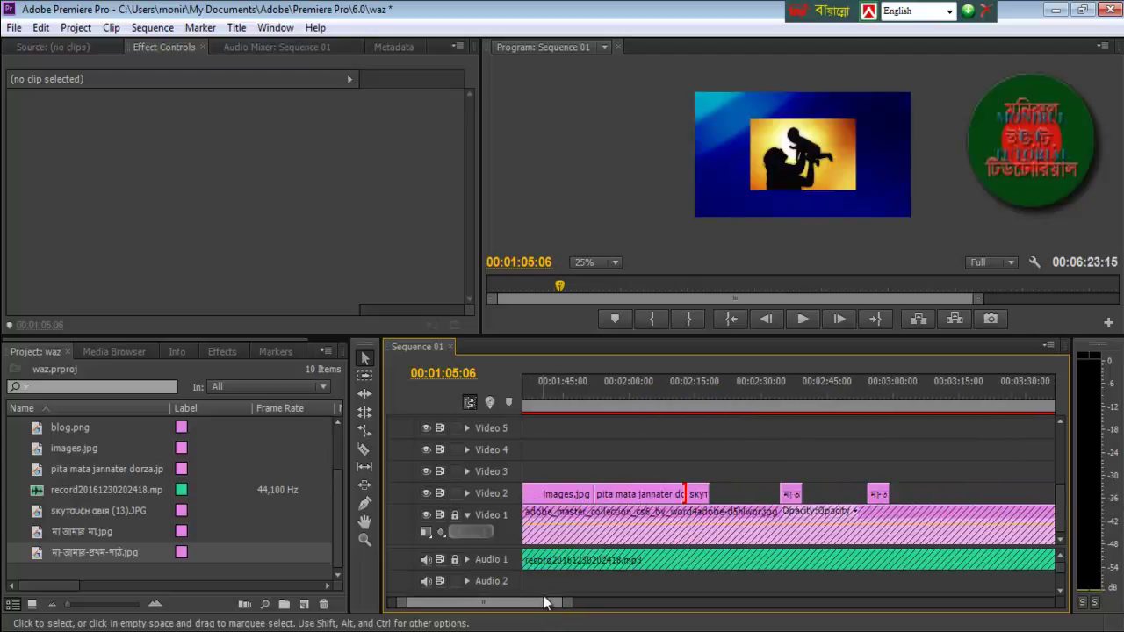
left_click_drag(716, 490, 781, 493)
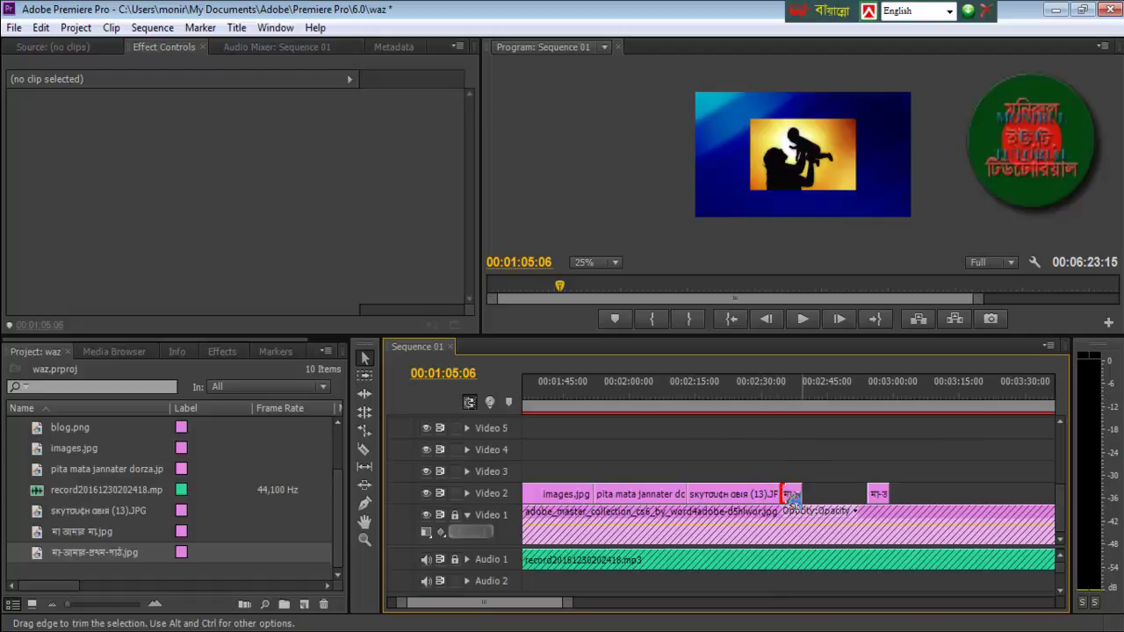
left_click_drag(803, 493, 964, 497)
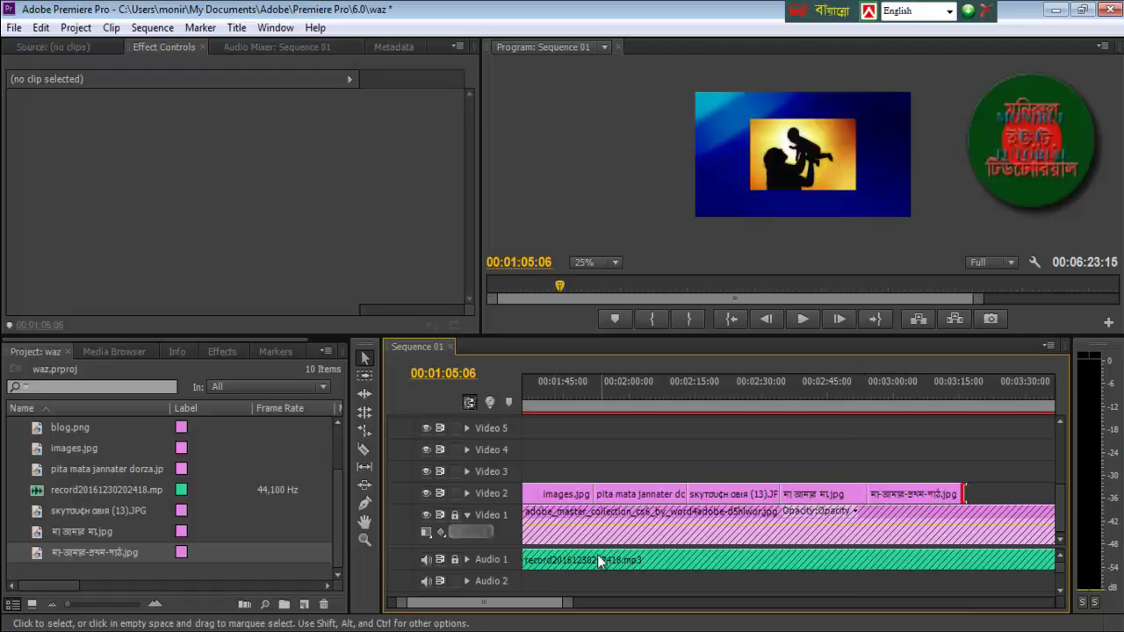
scroll(502, 606, "up", 5)
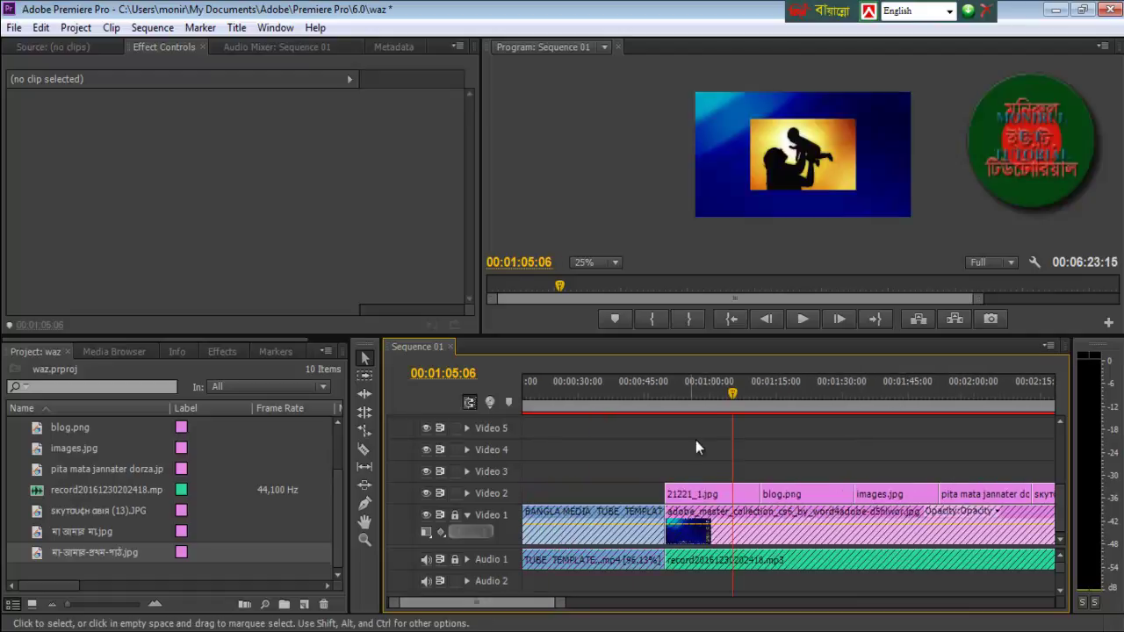
Enlarge 21221_1.jpg at 00:00:59:12 to fill the video frame and center it.
left_click_drag(731, 389, 707, 394)
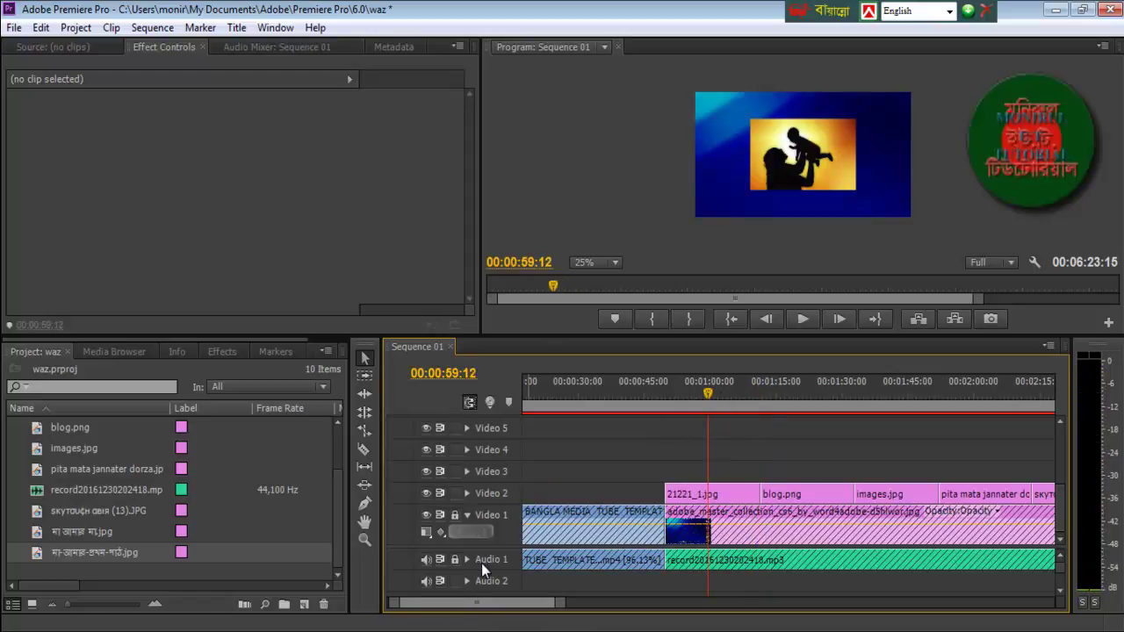
left_click(806, 163)
left_click_drag(748, 156, 671, 150)
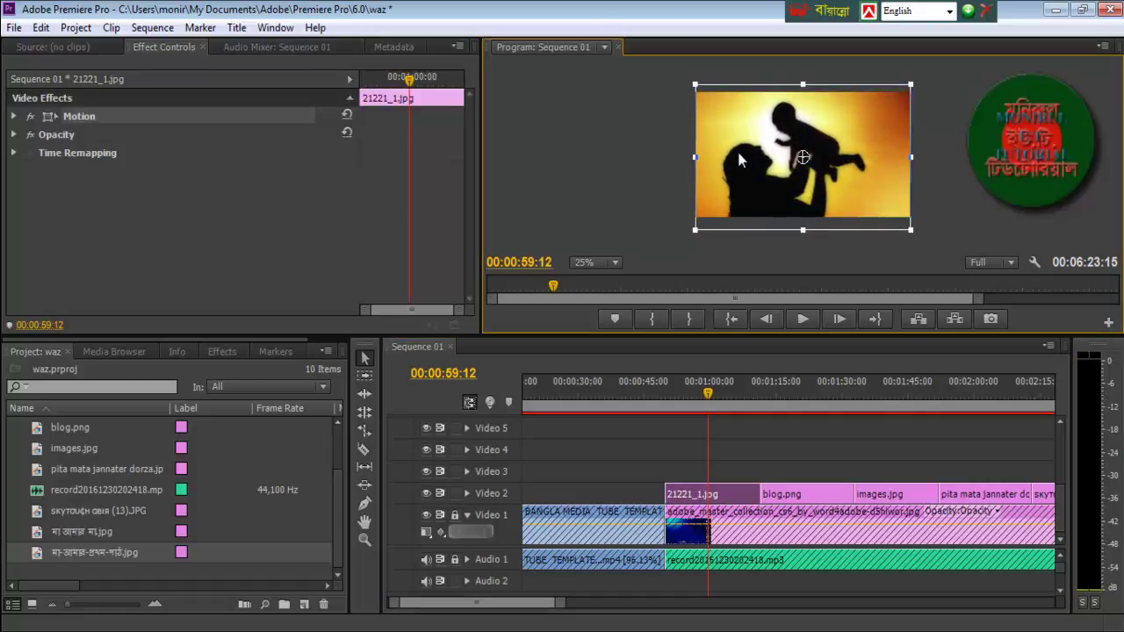
left_click_drag(740, 159, 740, 156)
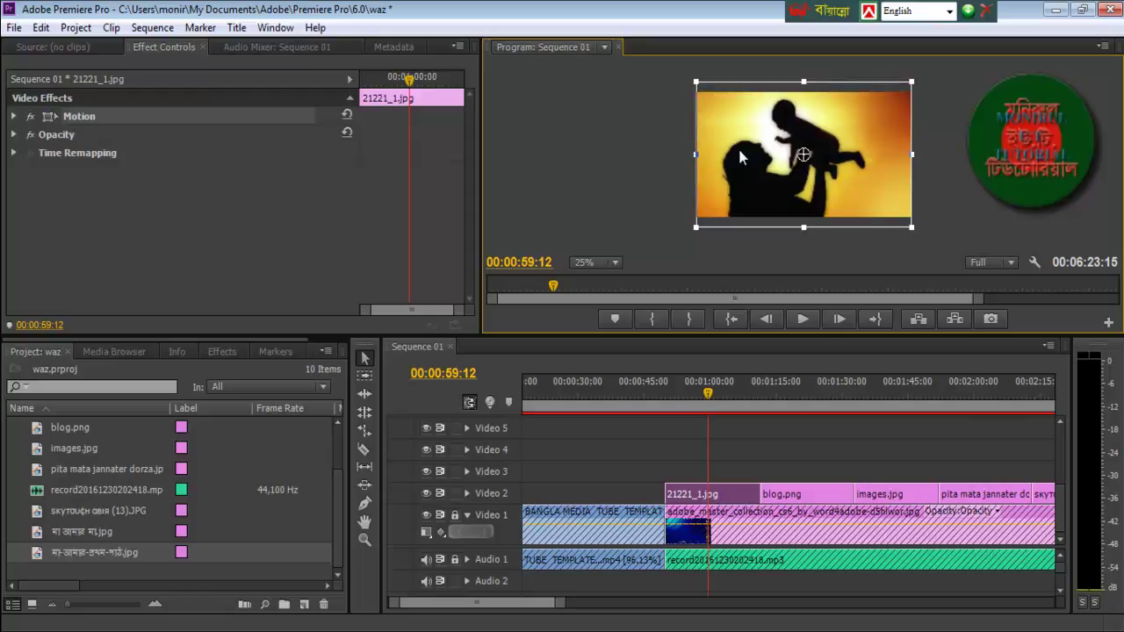
Enlarge blog.png at 00:01:20:01 to the full width of the video frame.
left_click_drag(708, 394, 798, 394)
left_click(767, 158)
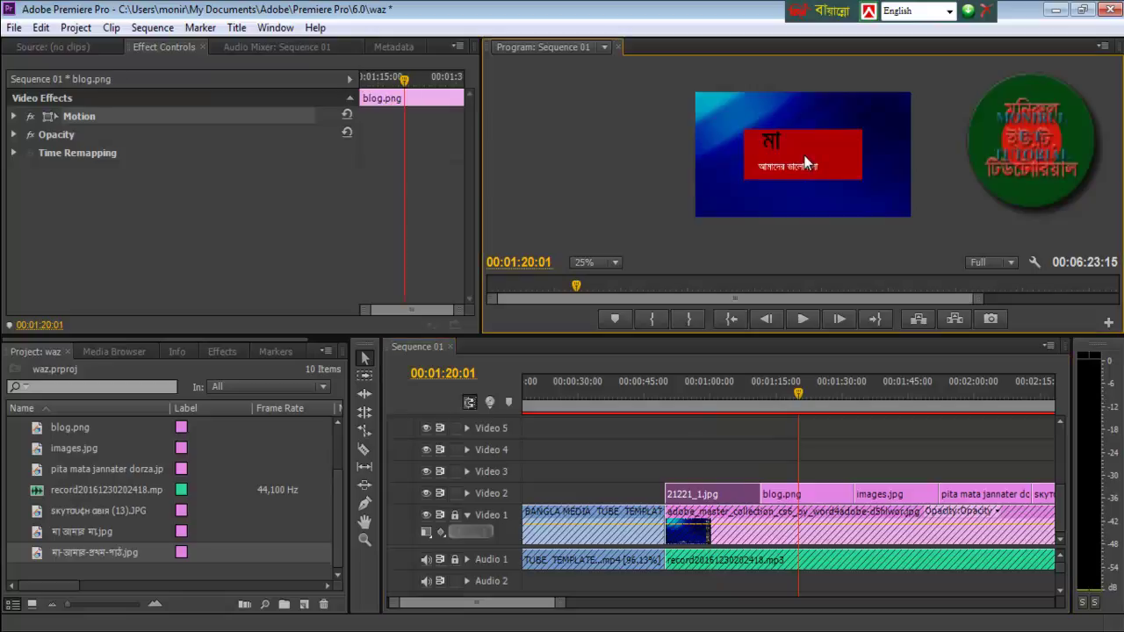
left_click_drag(746, 154, 675, 154)
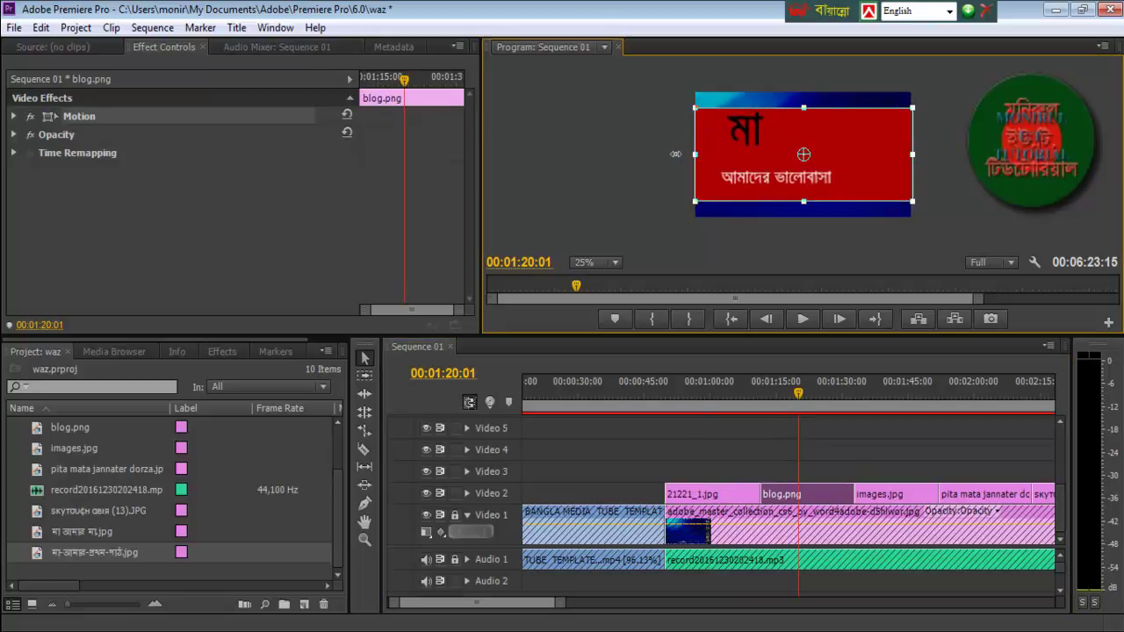
Enlarge images.jpg in the video frame at 00:01:38:22.
left_click_drag(800, 392, 880, 386)
left_click(786, 162)
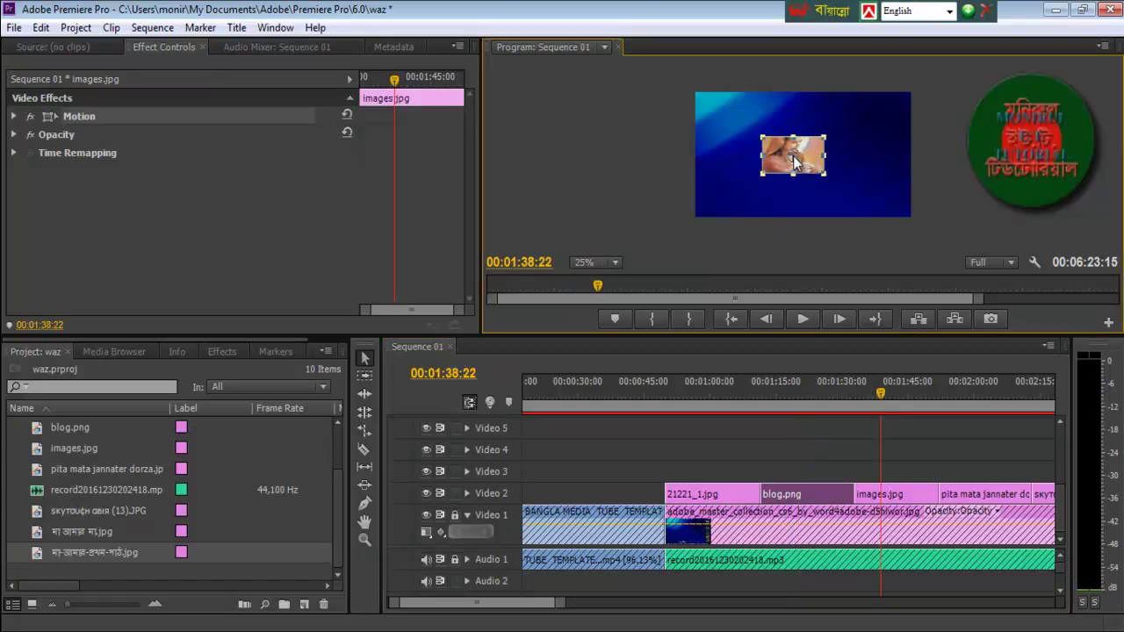
mouse_move(755, 155)
left_mouse_down()
mouse_move(688, 148)
mouse_move(746, 152)
left_mouse_up()
Enlarge the pita mata jannater dorza image at 00:02:05:07 to the full height of the video frame.
left_click_drag(522, 602, 521, 602)
left_click(729, 395)
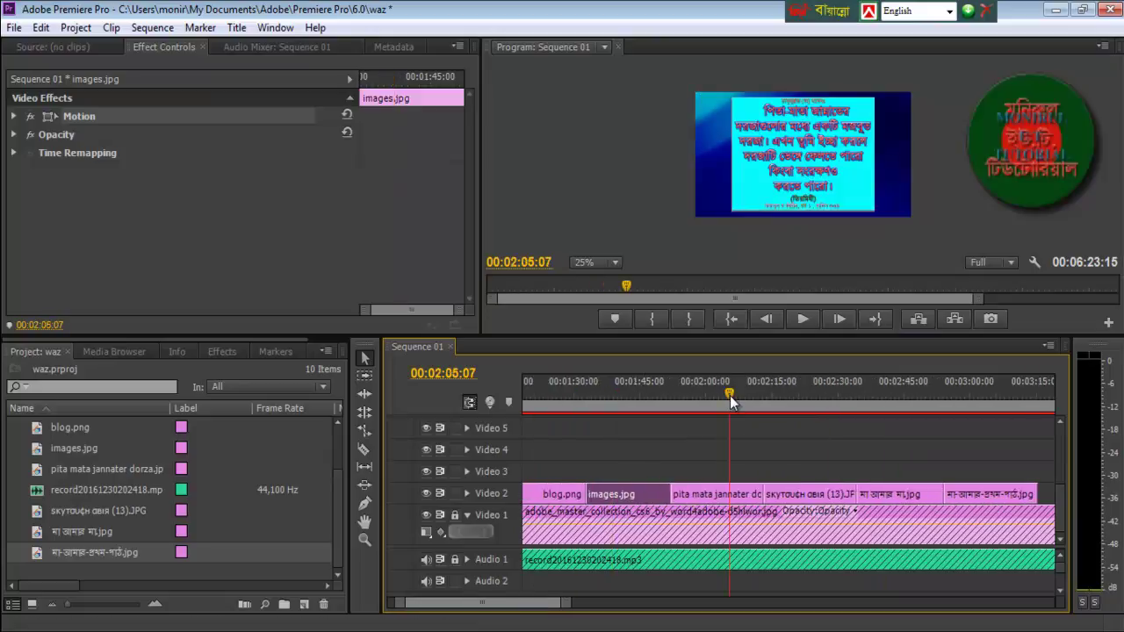
left_click(811, 171)
left_click_drag(772, 165, 721, 154)
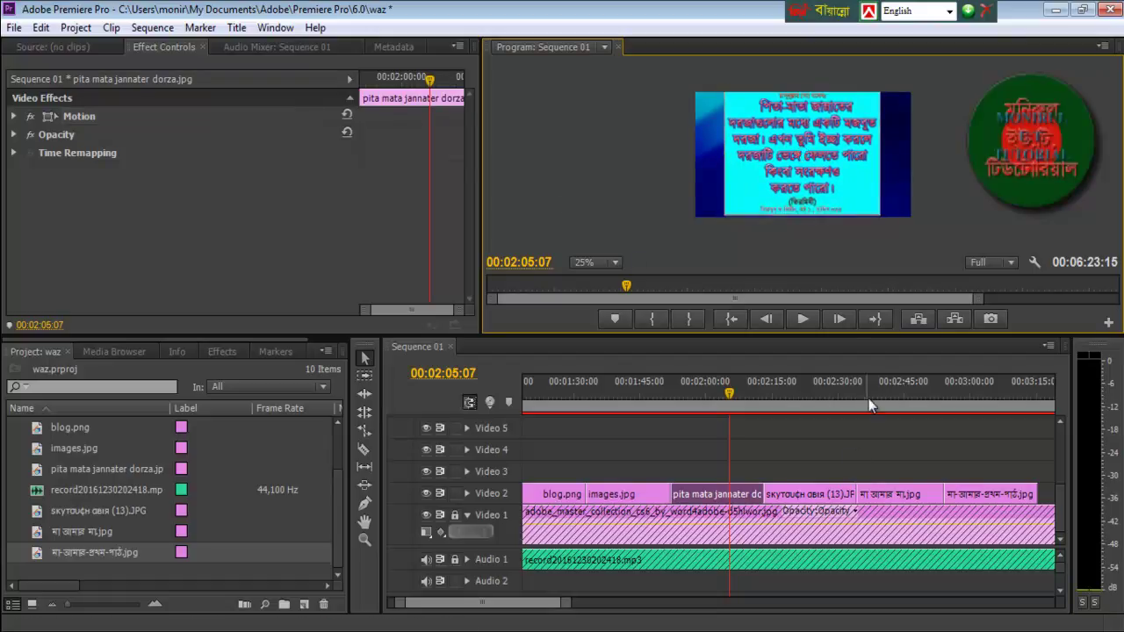
Enlarge the মা আমার মা image in the video frame at 00:02:41:22.
left_click_drag(729, 395, 802, 401)
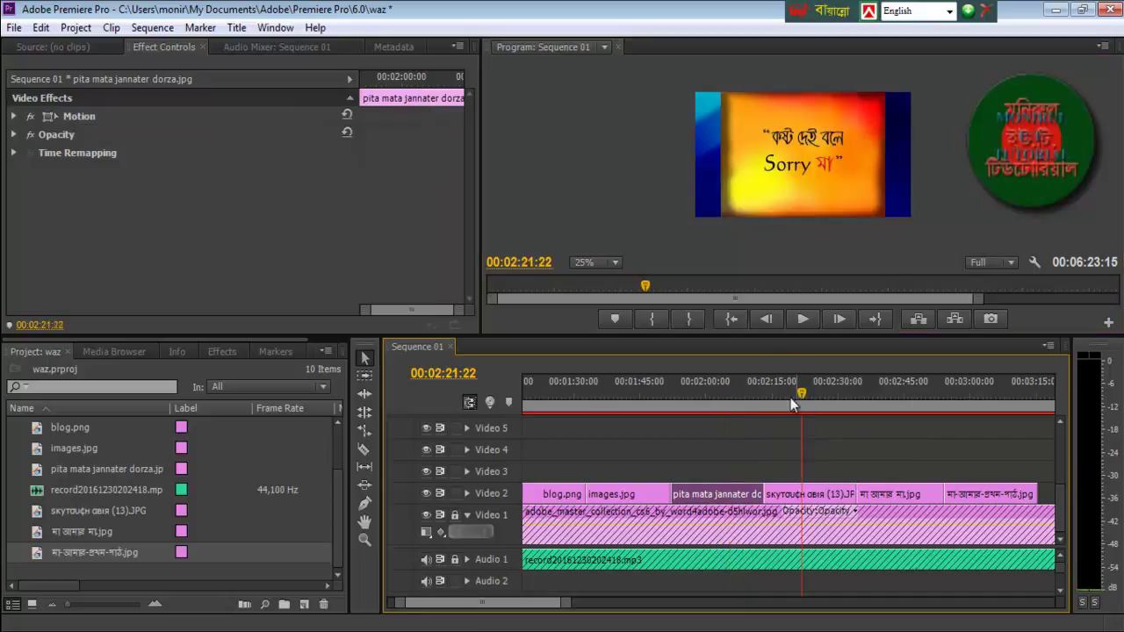
left_click(817, 170)
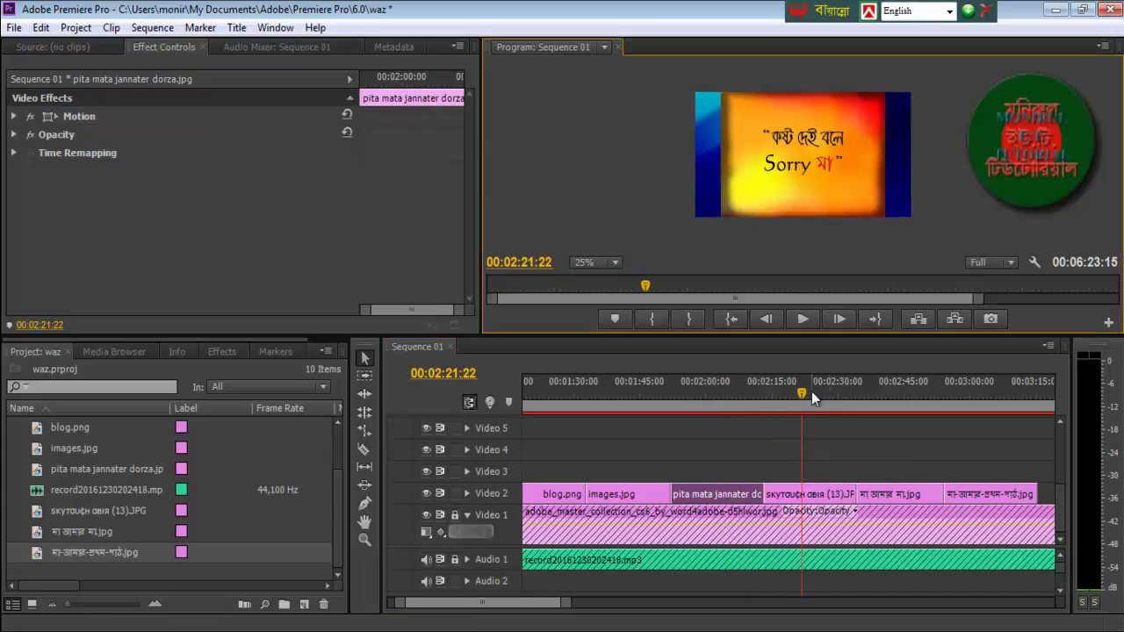
left_click_drag(802, 392, 889, 394)
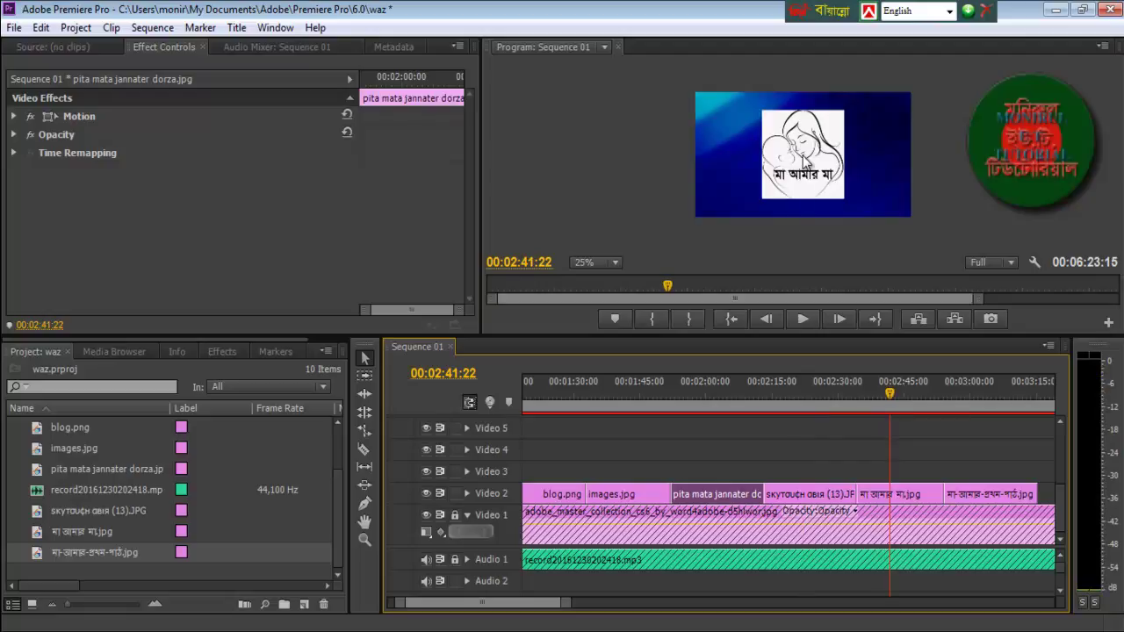
left_click(780, 157)
left_click_drag(762, 155, 736, 152)
Enlarge the মা-আমার-প্রথম-পাঠ image at 00:03:02:16 to fill the video frame.
left_click(982, 394)
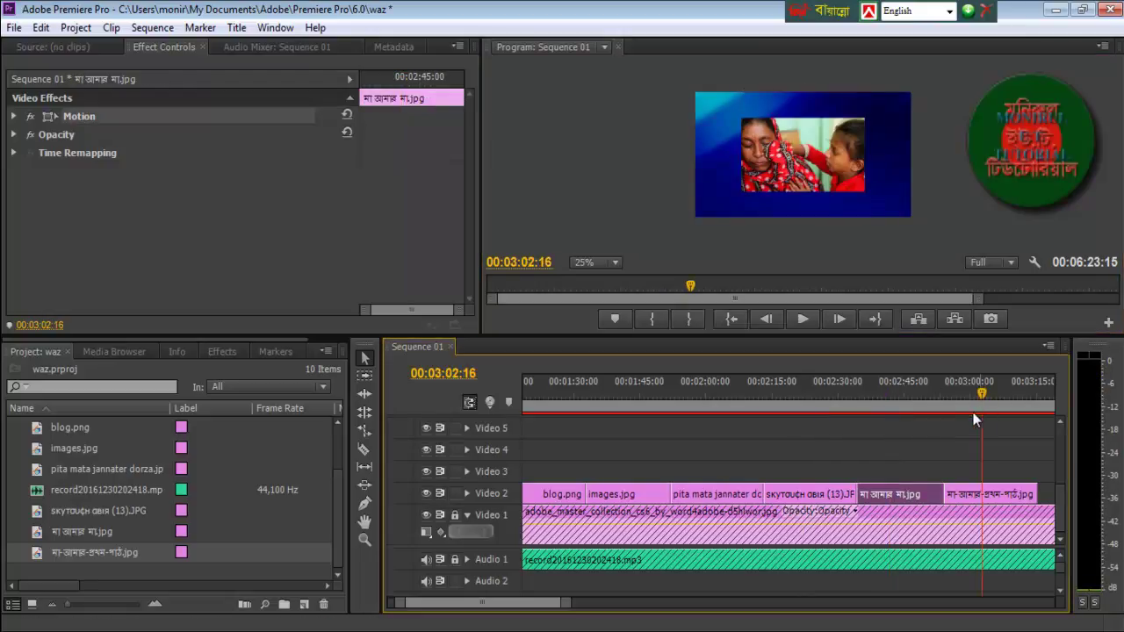
left_click(799, 165)
mouse_move(742, 161)
left_mouse_down()
mouse_move(695, 160)
mouse_move(762, 171)
left_mouse_up()
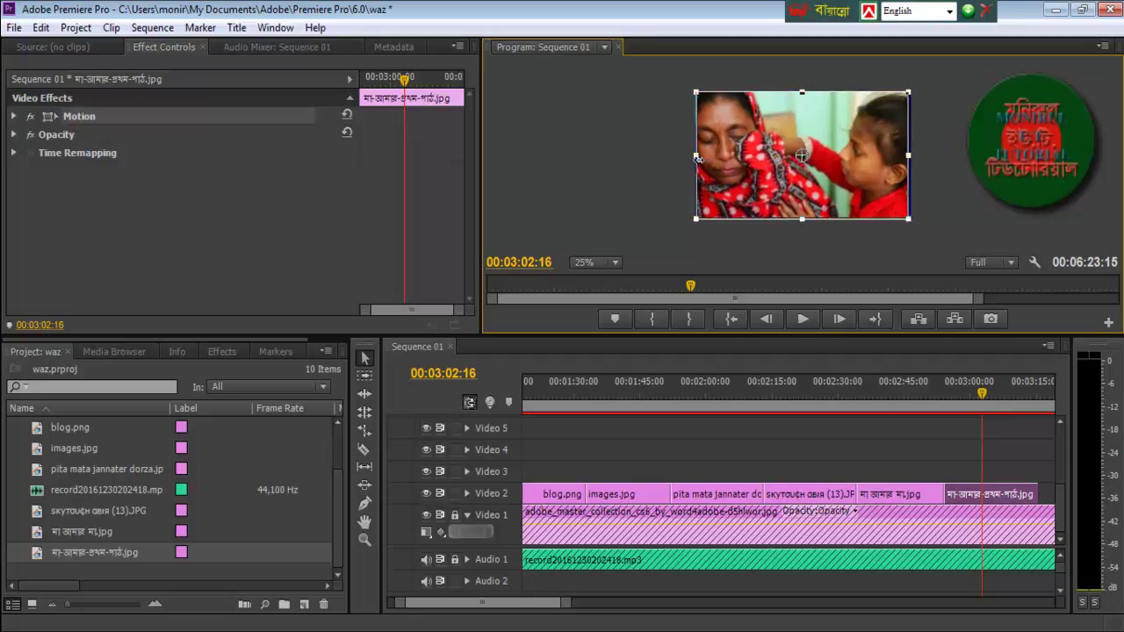
left_click(648, 172)
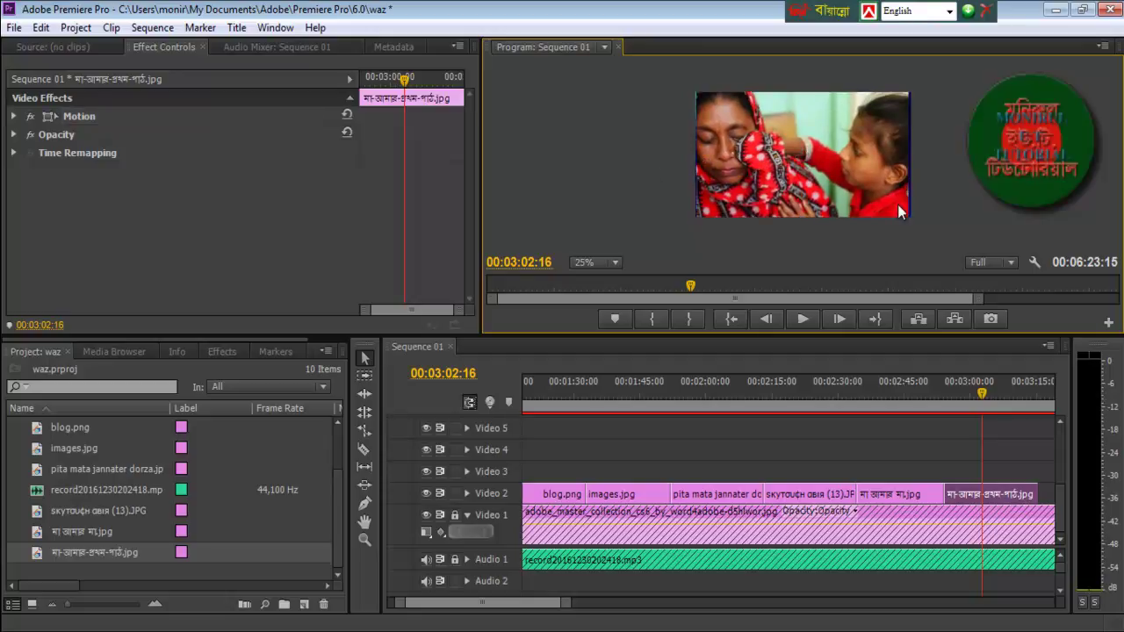
Apply the Iris Box video transition to the start of 21221_1.jpg on Video 2.
left_click(505, 606)
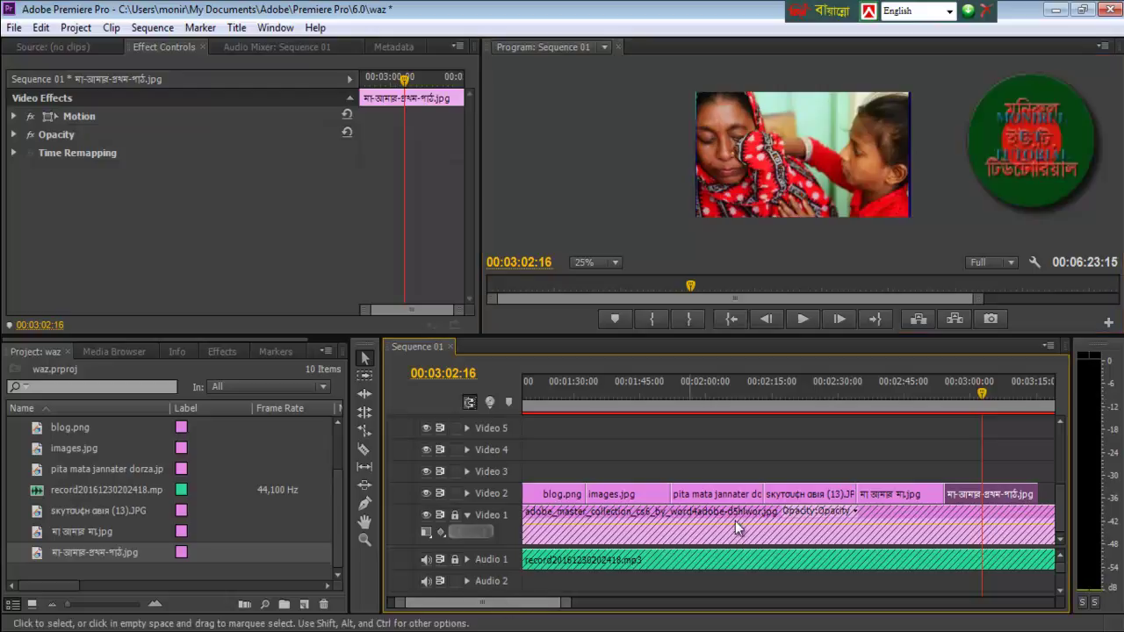
left_click_drag(983, 392, 947, 394)
left_click_drag(502, 606, 487, 606)
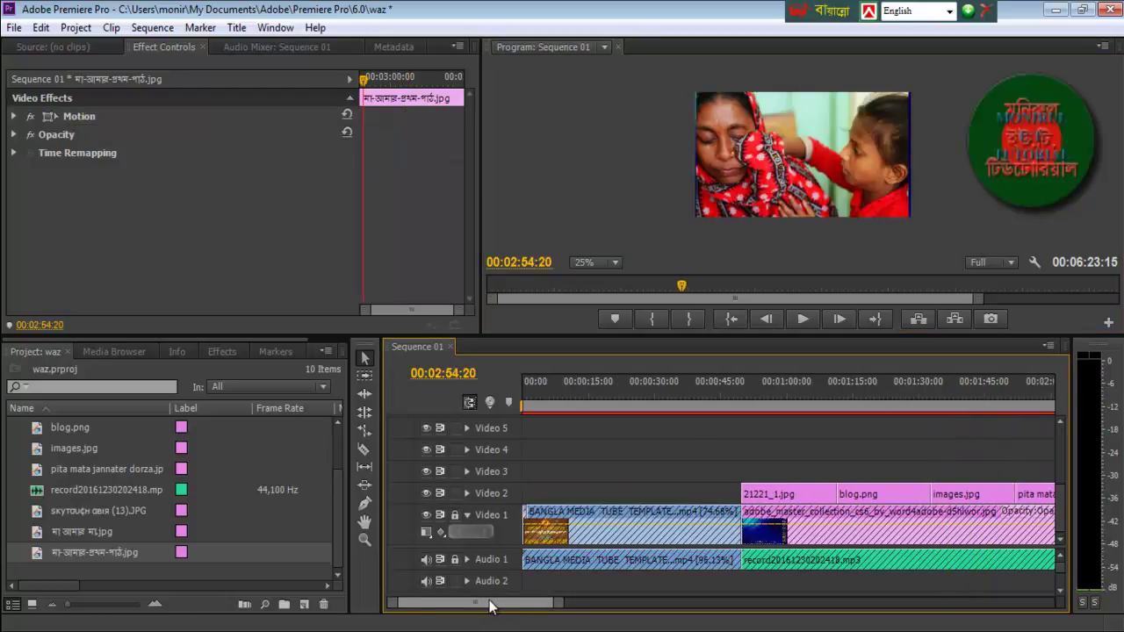
left_click(224, 351)
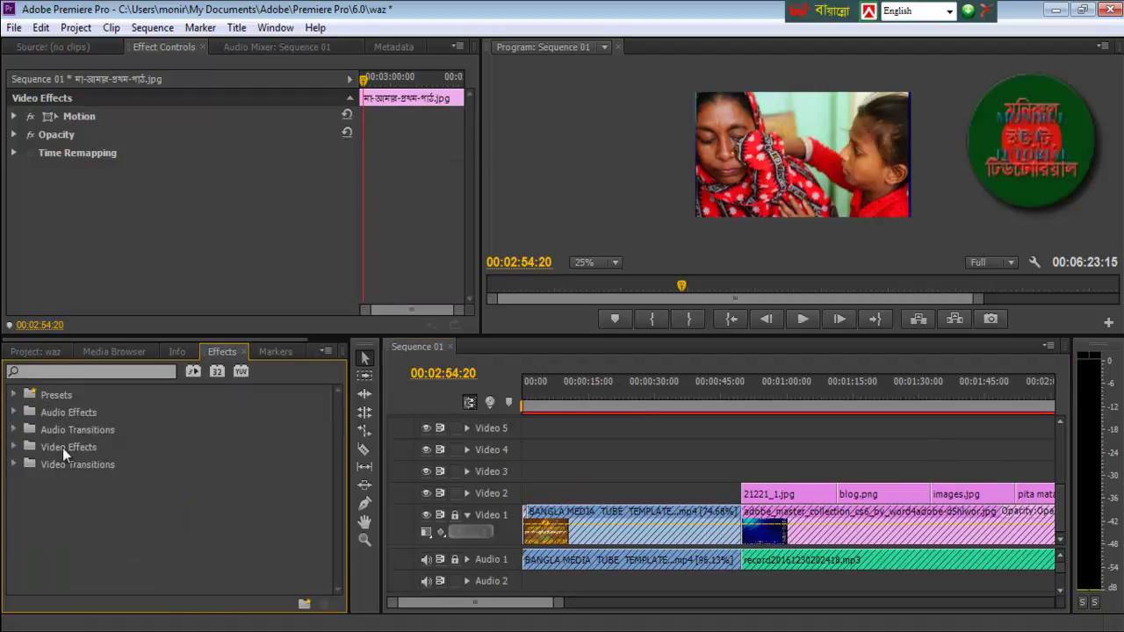
left_click(13, 465)
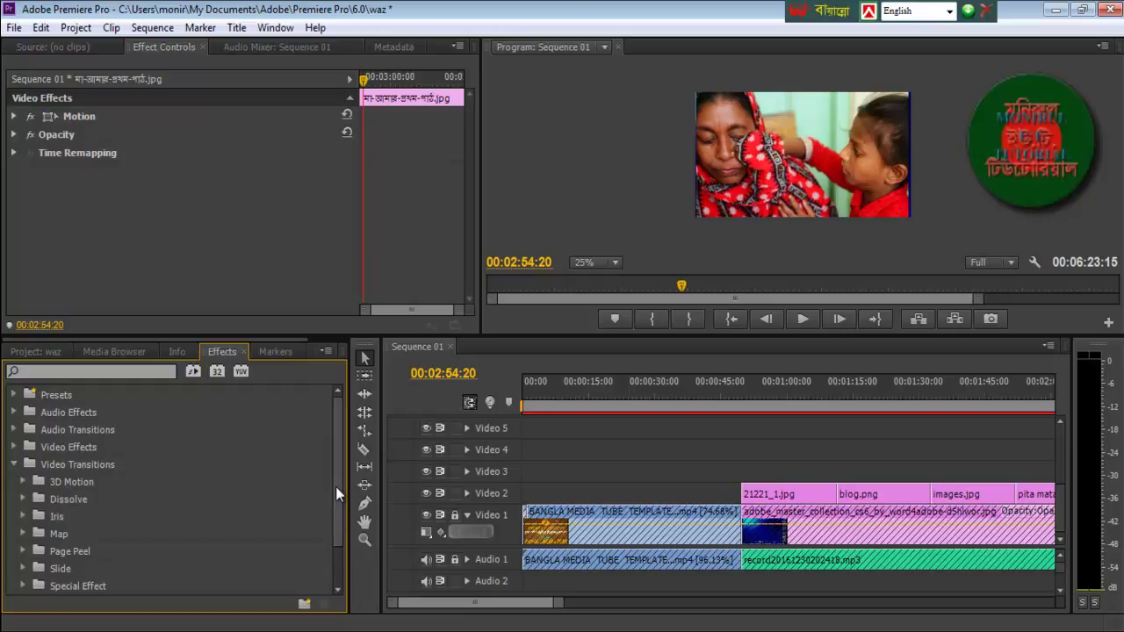
scroll(79, 519, "down", 1)
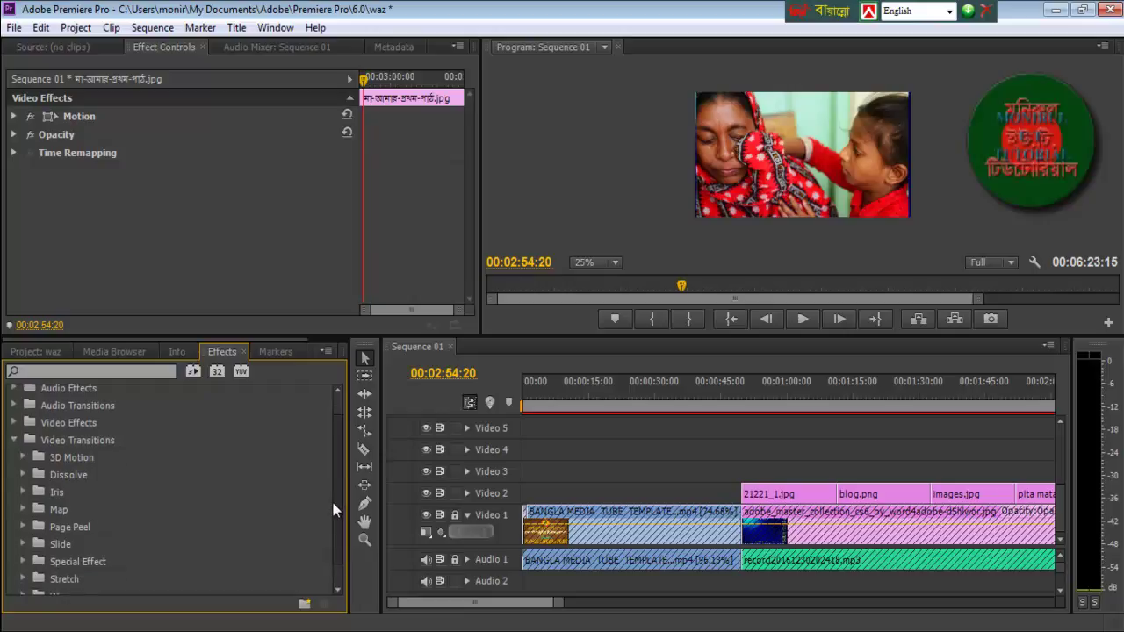
left_click(22, 491)
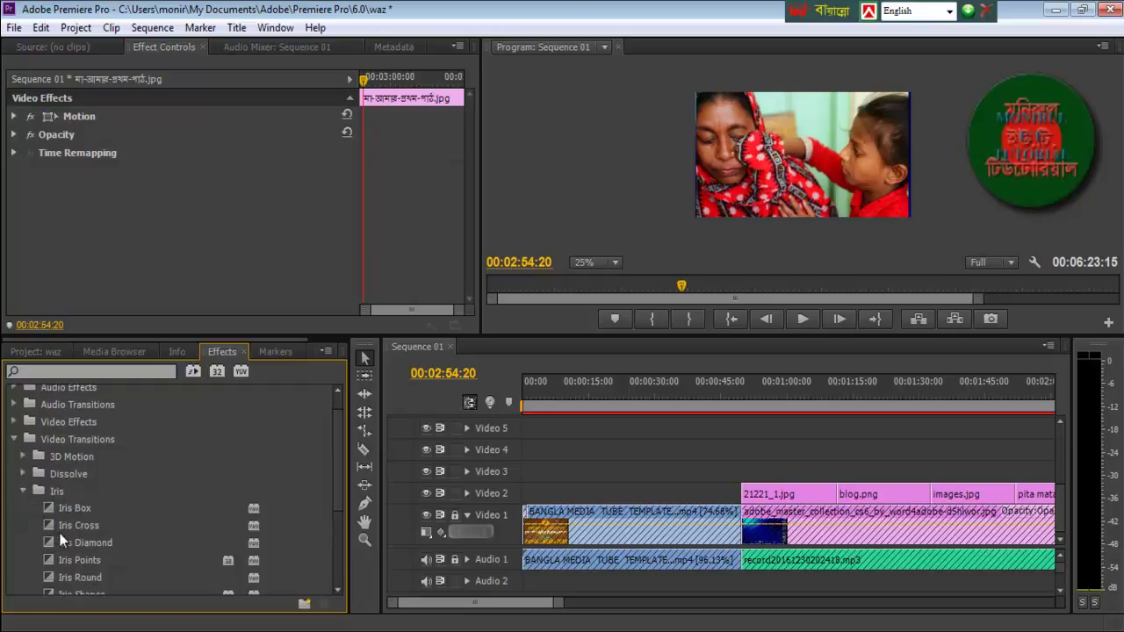
left_click_drag(47, 509, 746, 494)
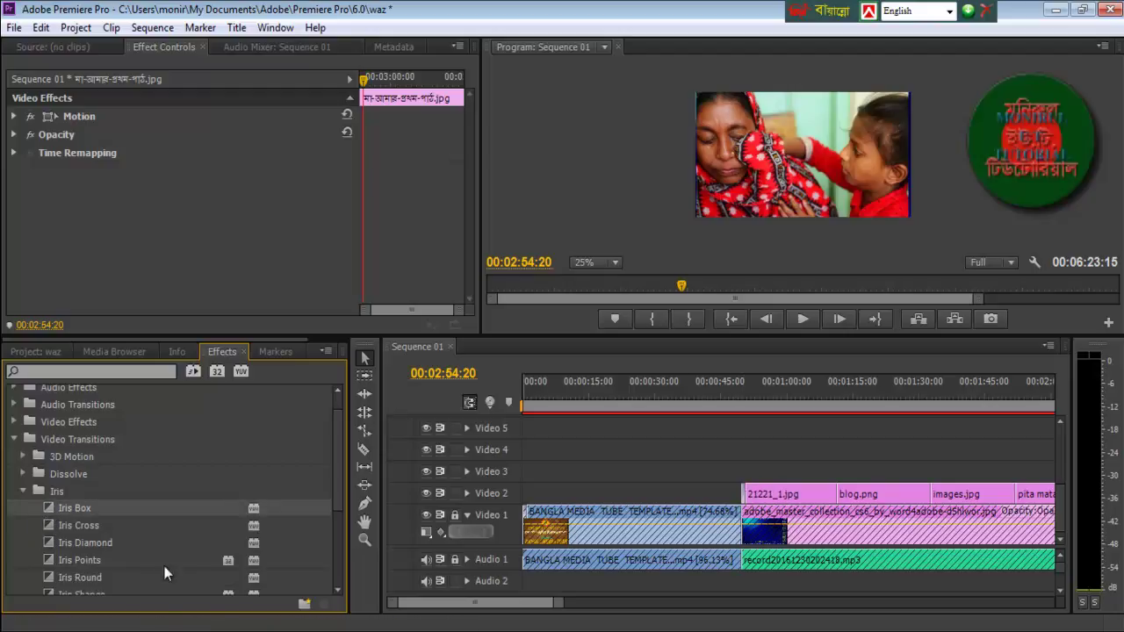
Apply Iris Cross between 21221_1.jpg and blog.png, and Iris Diamond between blog.png and images.jpg.
left_click_drag(50, 527, 838, 497)
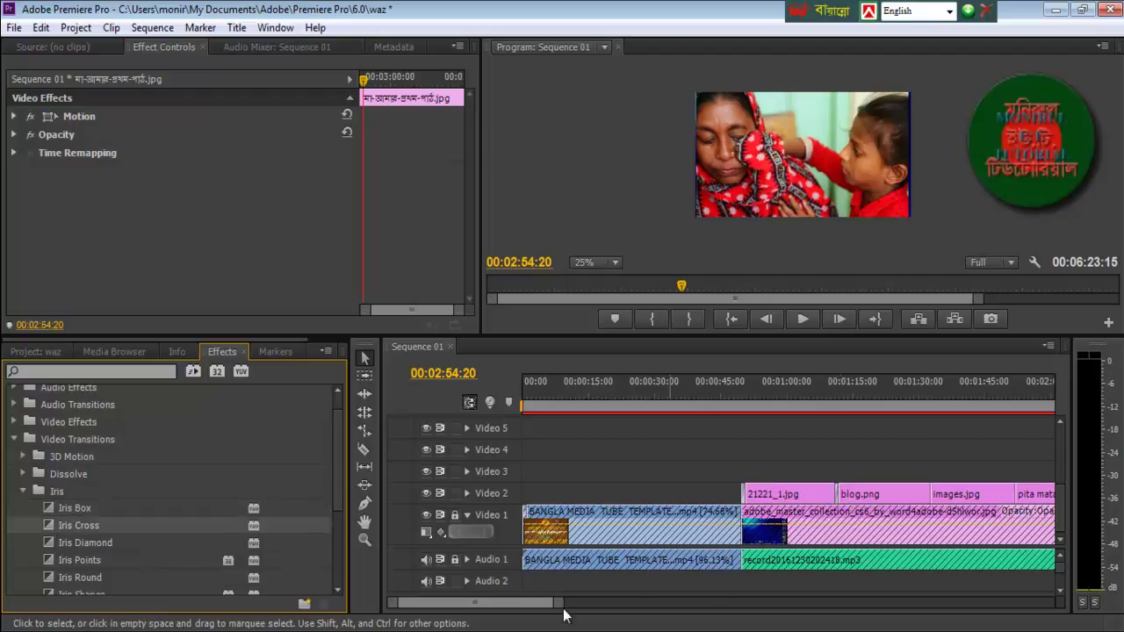
left_click(42, 544)
left_click_drag(44, 544, 932, 501)
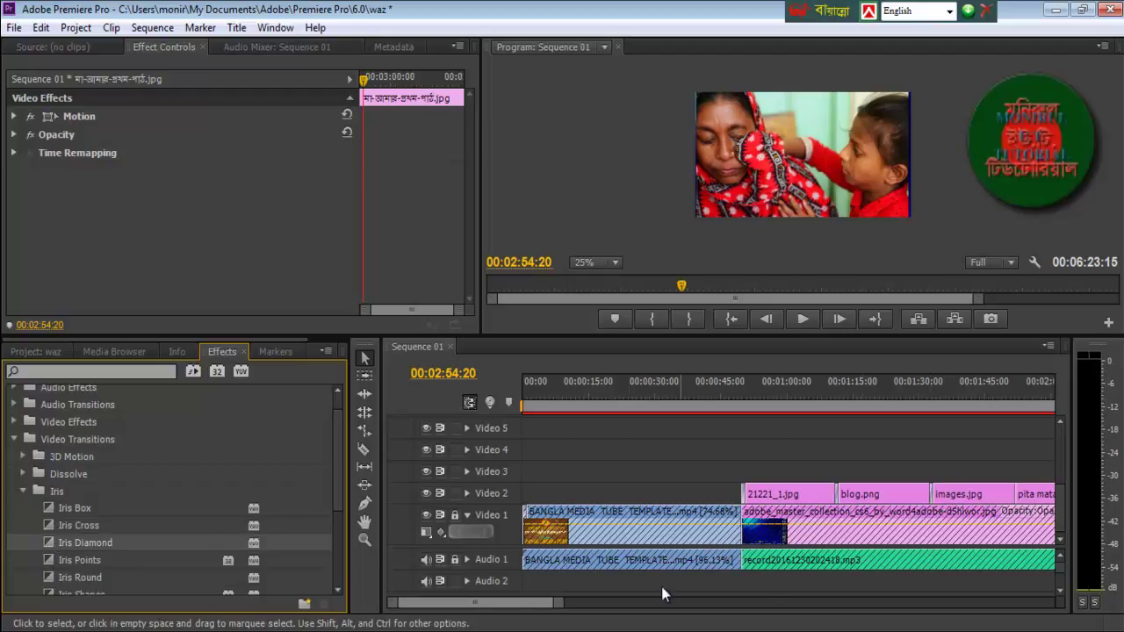
Apply Iris Points between images.jpg and the pita mata image, and Iris Round between the pita mata and (13).JPG images.
scroll(512, 603, "right", 6)
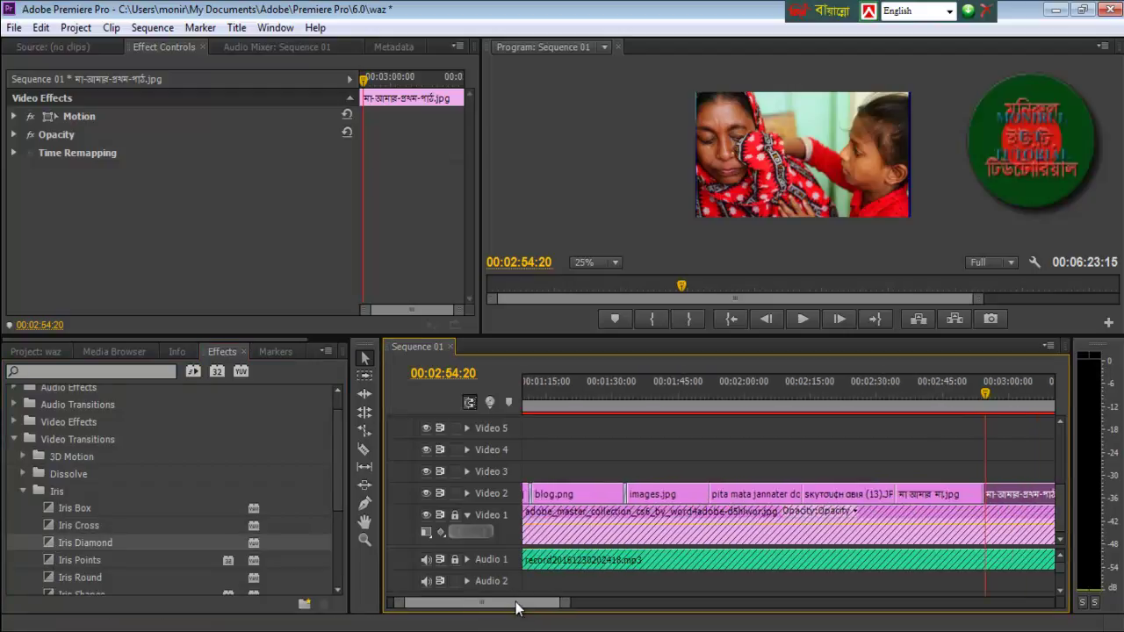
scroll(516, 602, "right", 1)
left_click_drag(48, 565, 670, 494)
left_click(48, 574)
left_click_drag(48, 580, 764, 495)
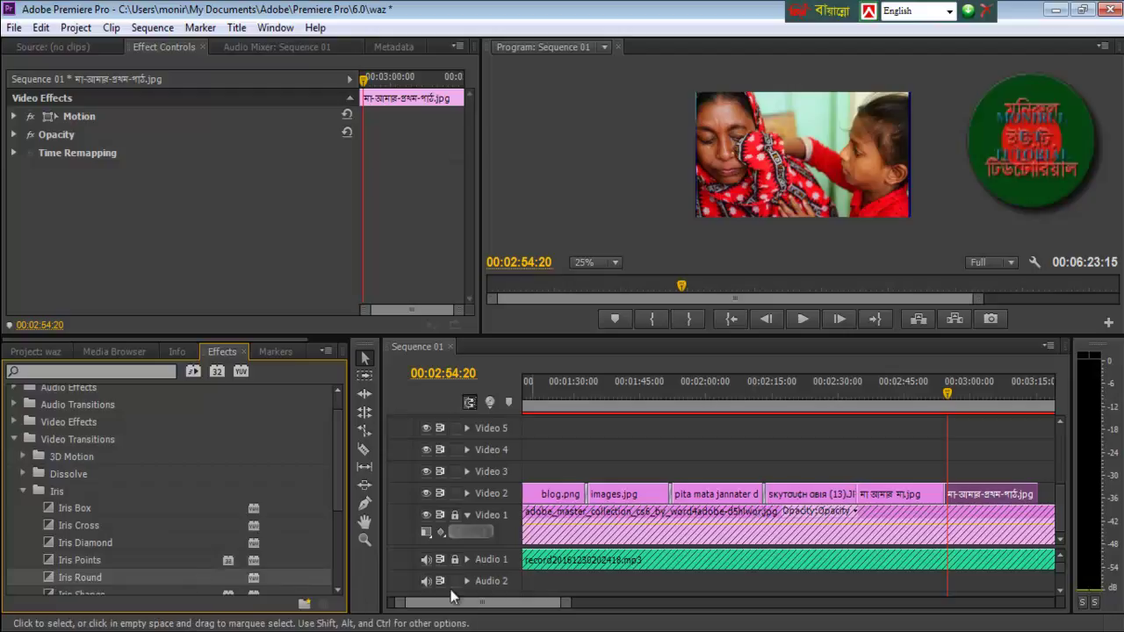
Apply Iris Shapes between the (13).JPG and মা আমার মা images, and Iris Star before the মা-আমার-প্রথম-পাঠ image.
scroll(337, 476, "down", 3)
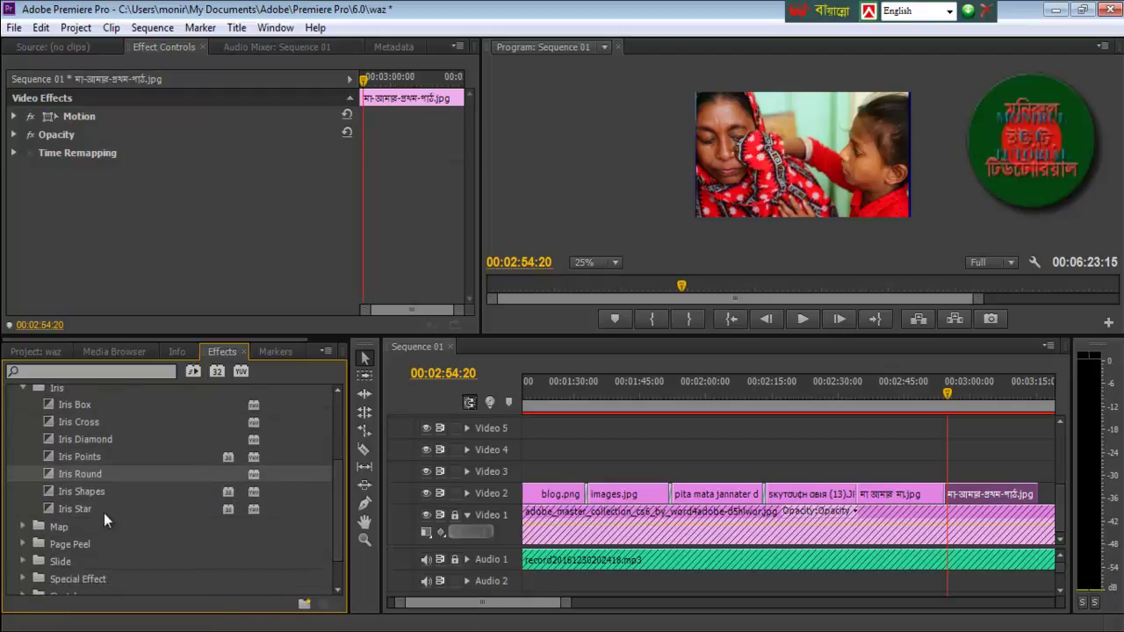
left_click(48, 490)
left_click_drag(49, 490, 856, 494)
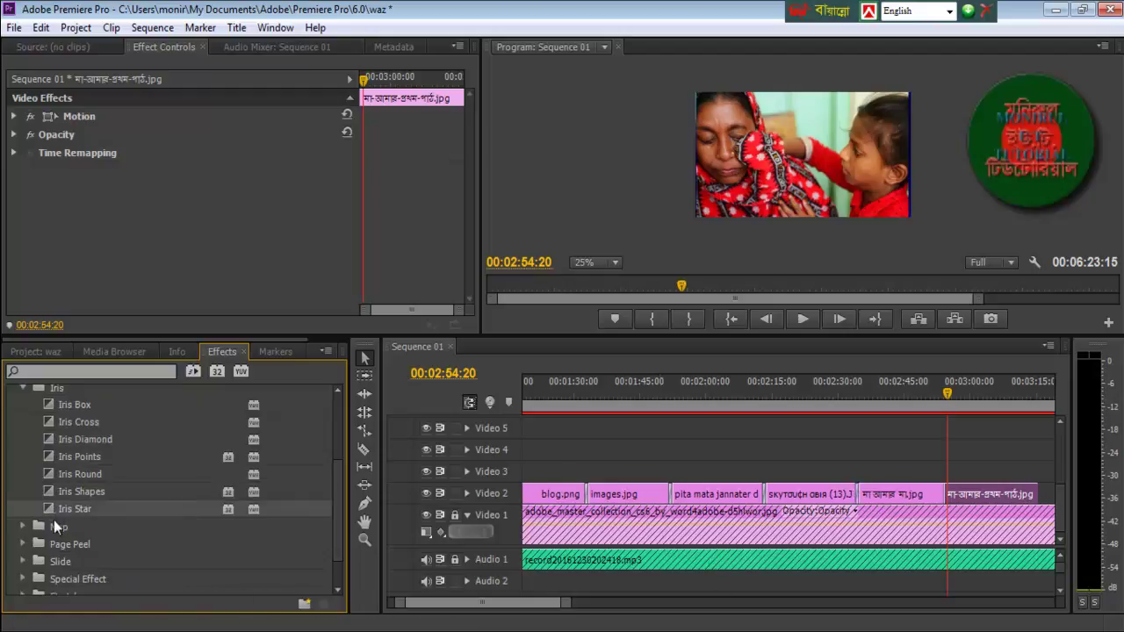
left_click_drag(49, 508, 947, 496)
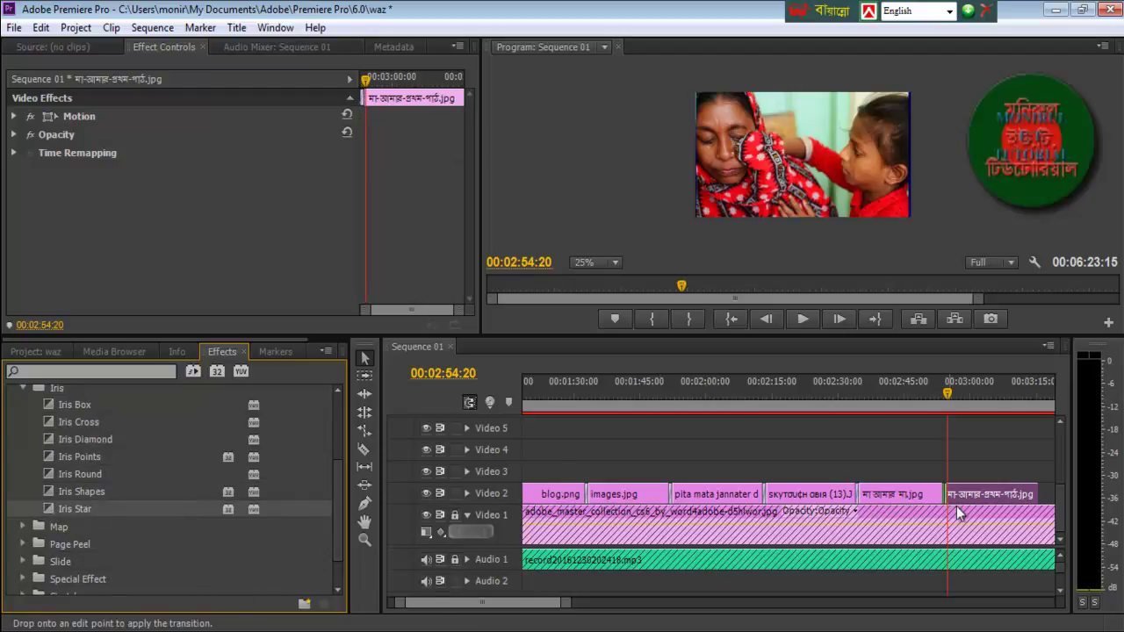
Select all still images on Video 2 from 21221_1.jpg onward with the Track Select tool and copy them.
left_click_drag(946, 392, 696, 413)
left_click_drag(541, 606, 514, 608)
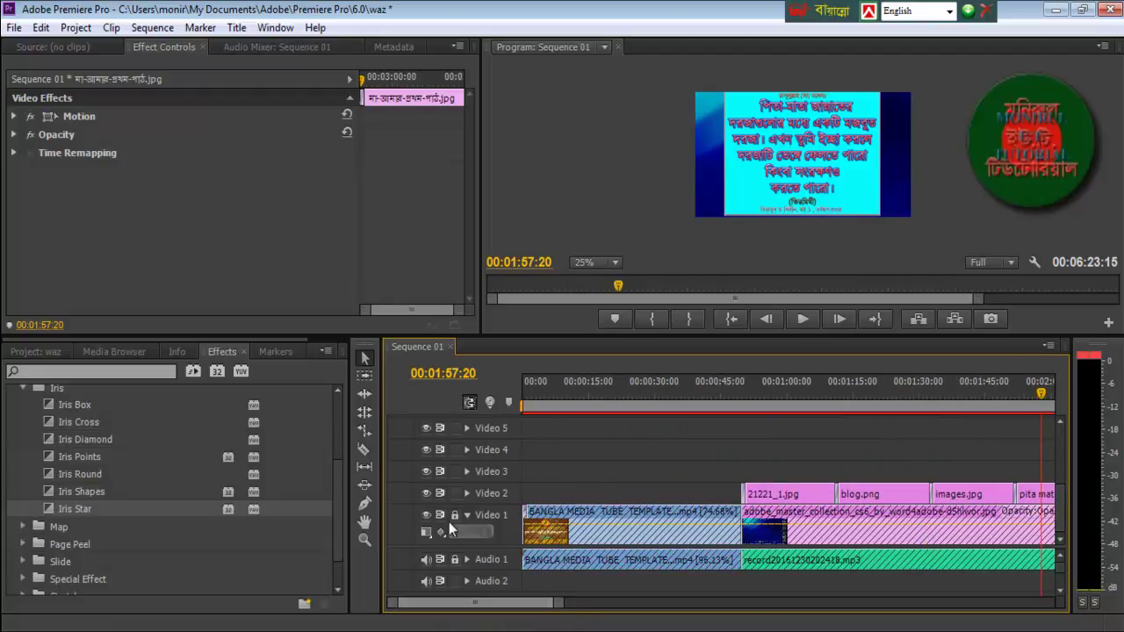
left_click(364, 378)
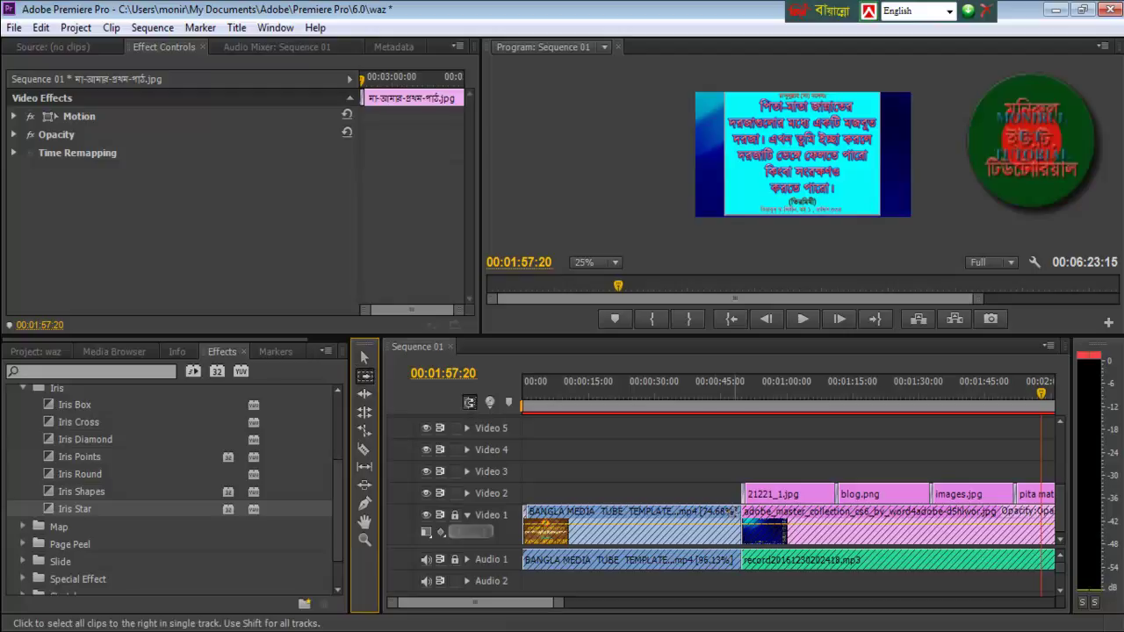
left_click(748, 494)
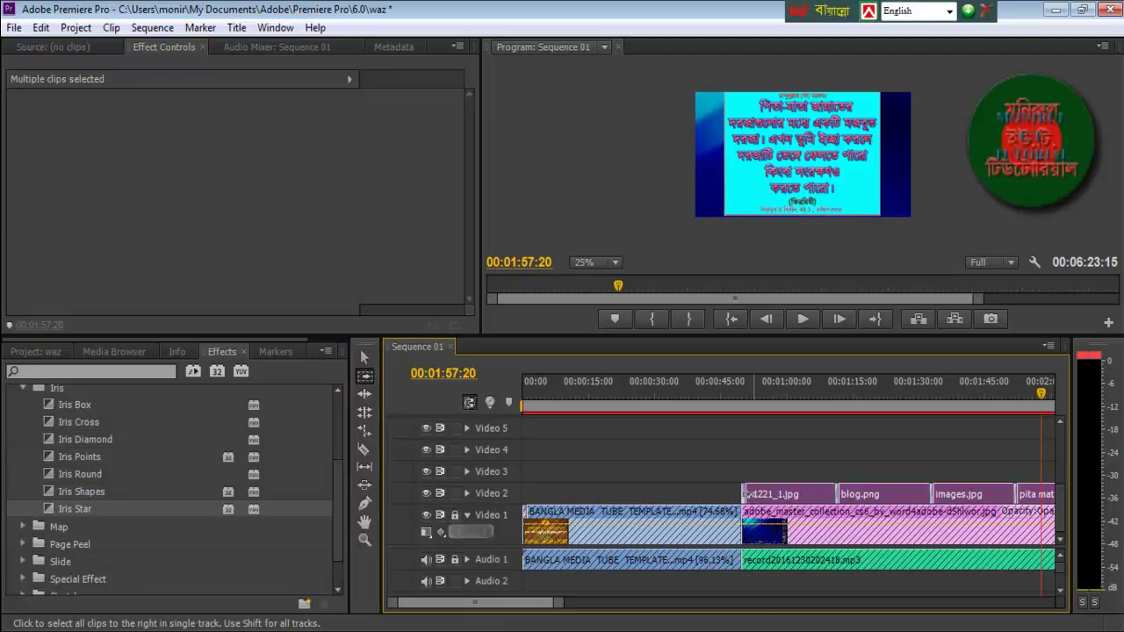
right_click(752, 495)
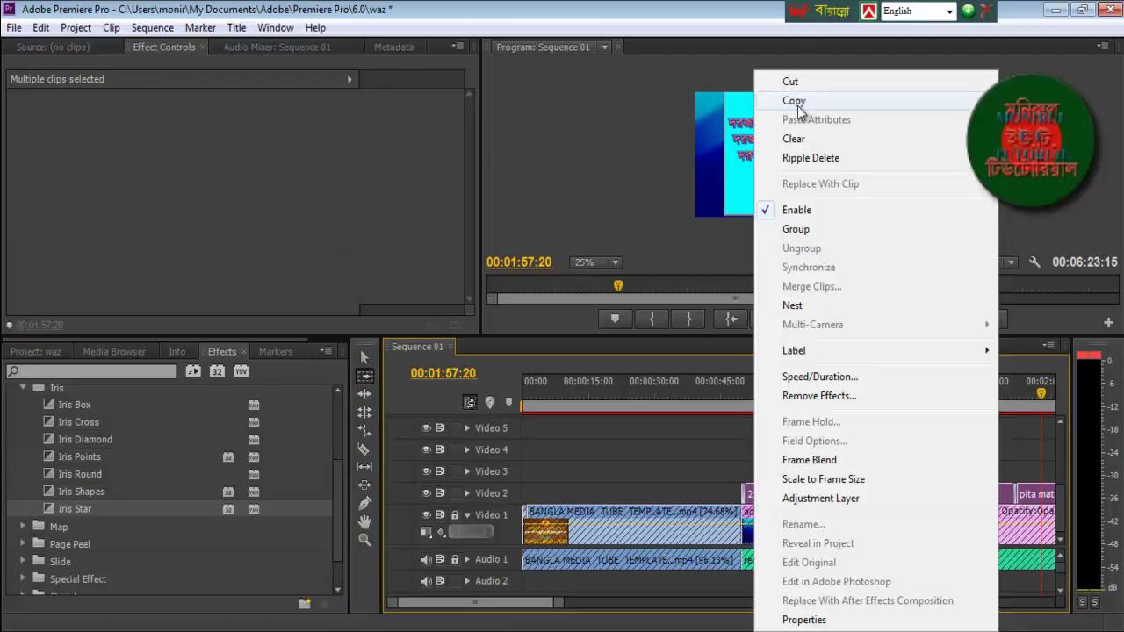
left_click(798, 106)
Place the playhead at the end of the last image on Video 2, at 00:03:15:06.
scroll(515, 605, "down", 2)
scroll(515, 605, "down", 5)
left_click(886, 396)
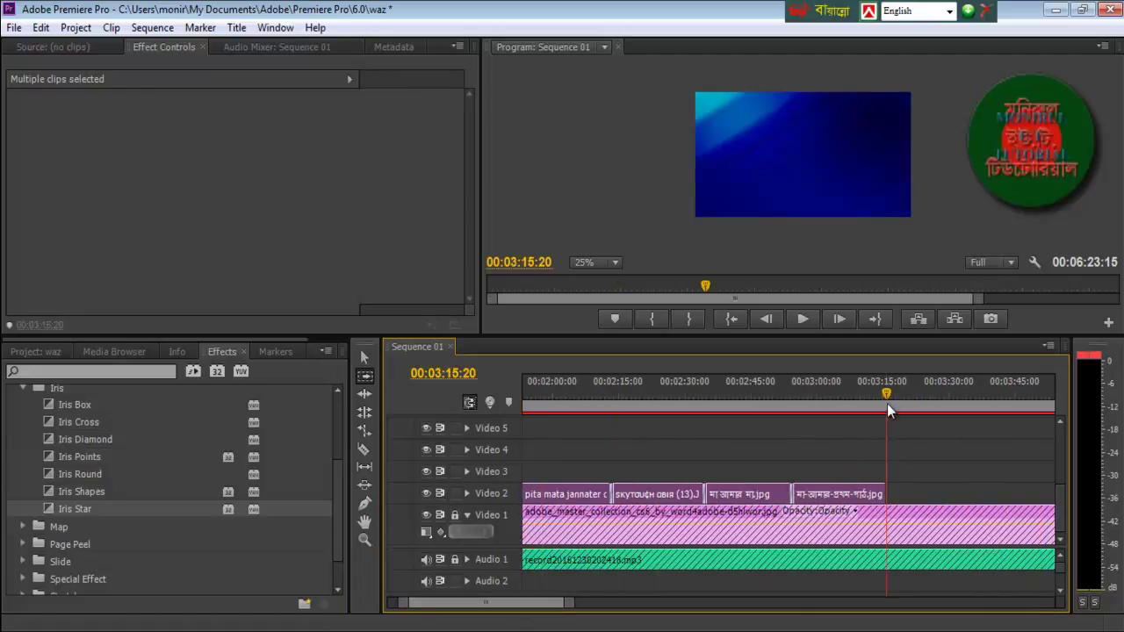
left_click_drag(887, 388, 884, 387)
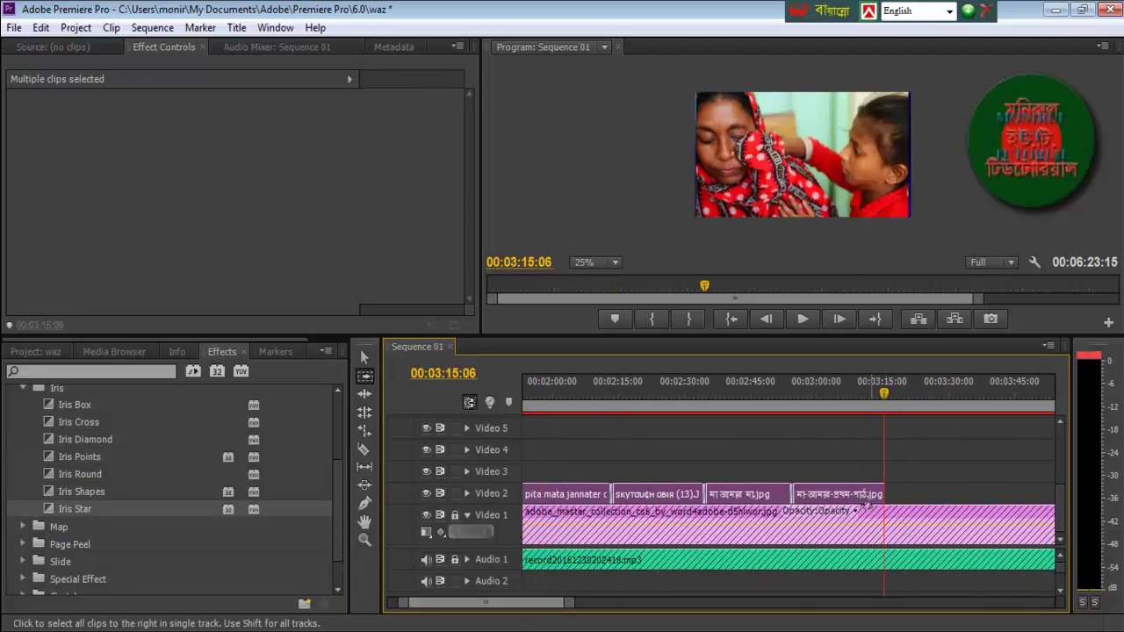
left_click(833, 501)
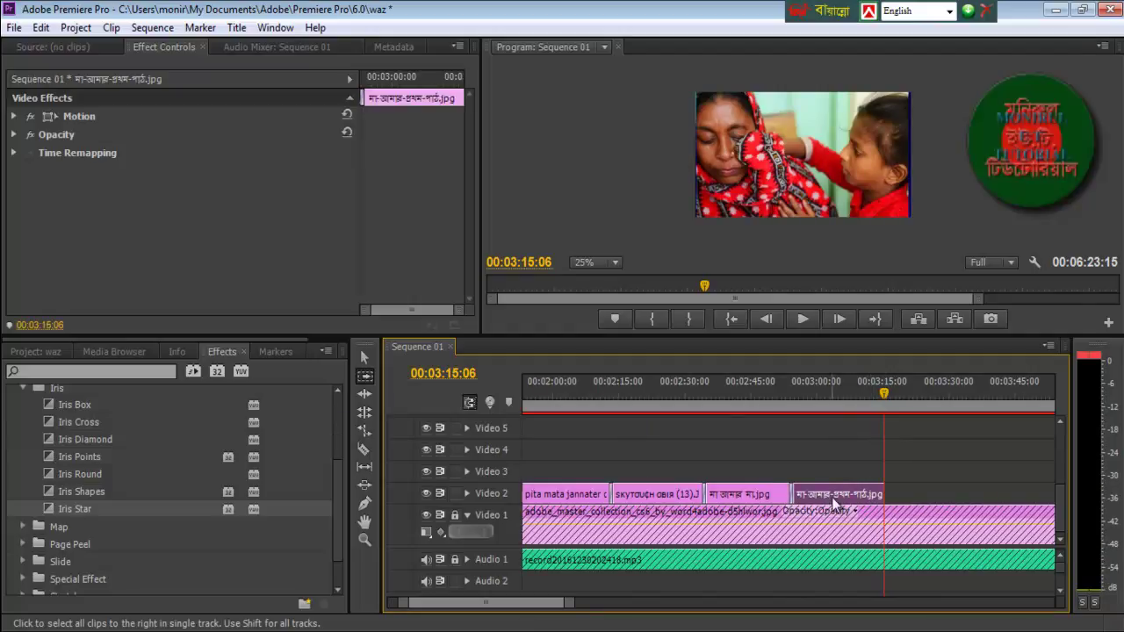
right_click(833, 504)
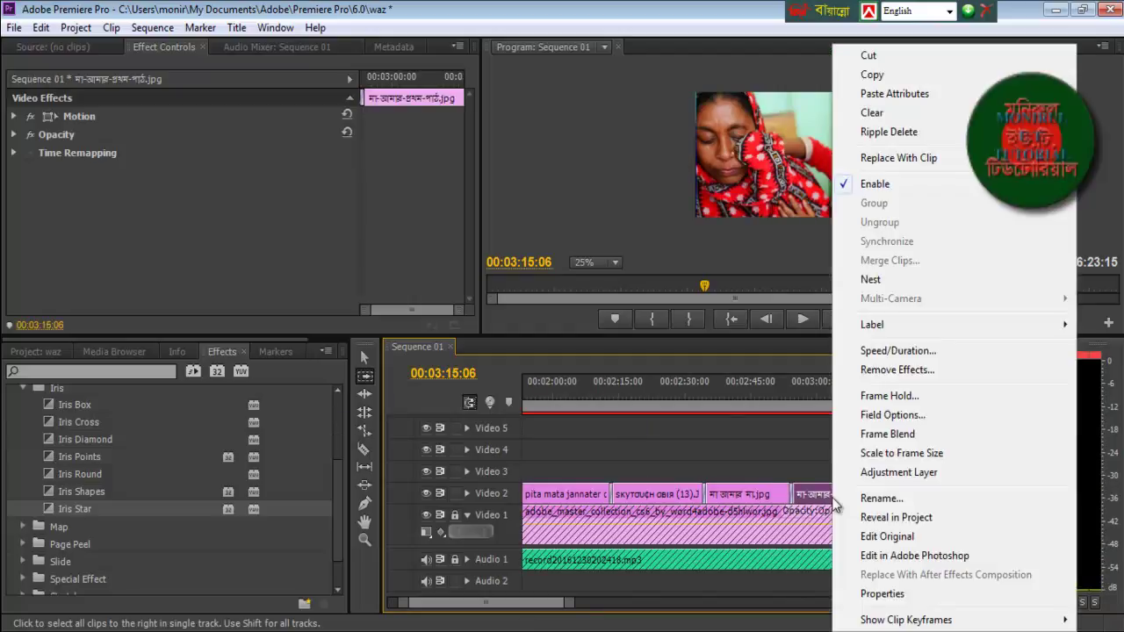
left_click(485, 375)
Paste the copied image series twice in a row on Video 2 from the playhead onward.
left_click(365, 359)
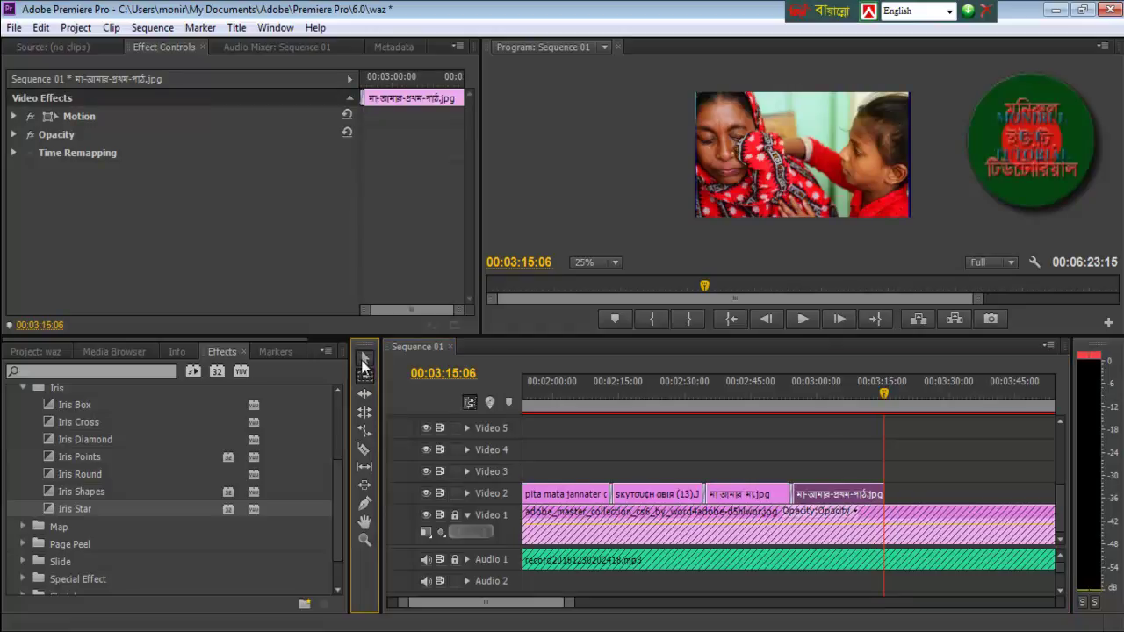
left_click(729, 465)
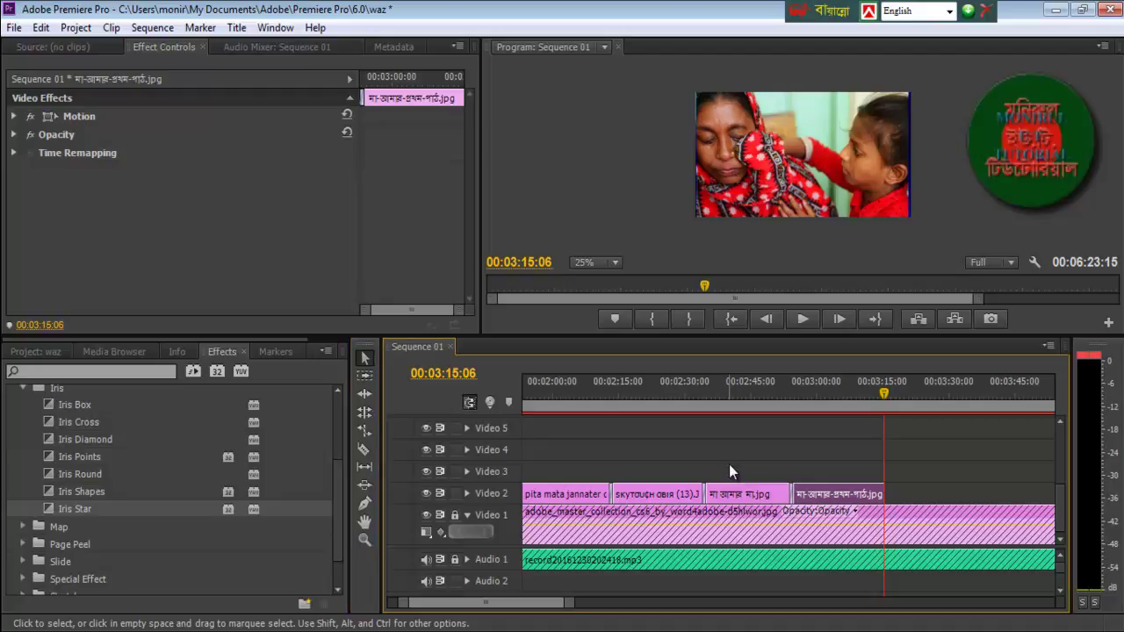
left_click_drag(875, 496, 883, 495)
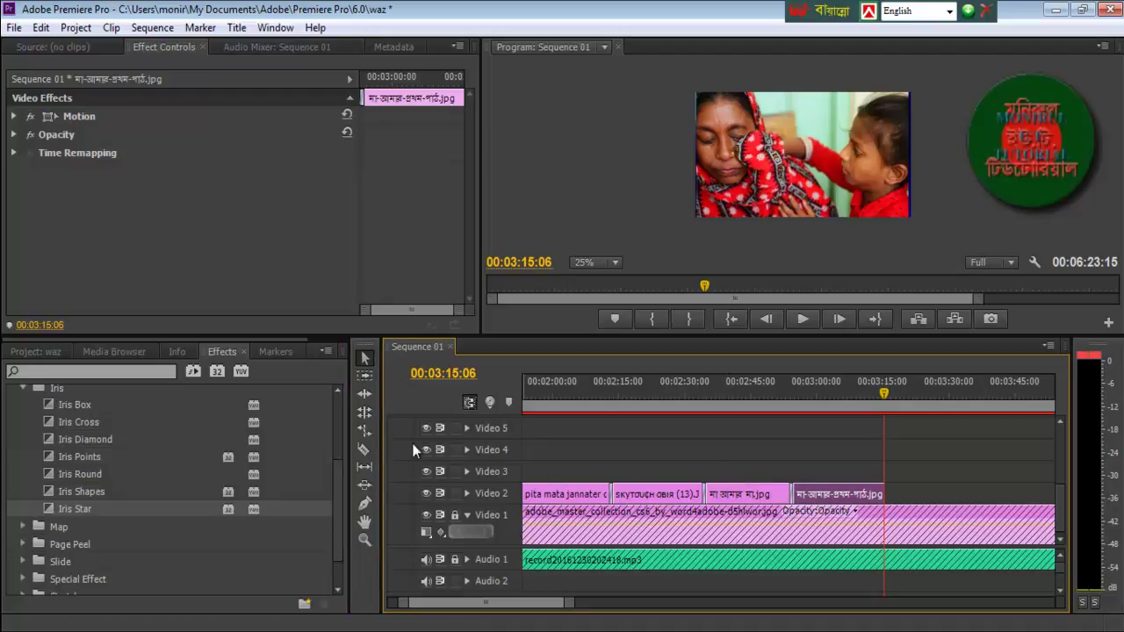
key("Down")
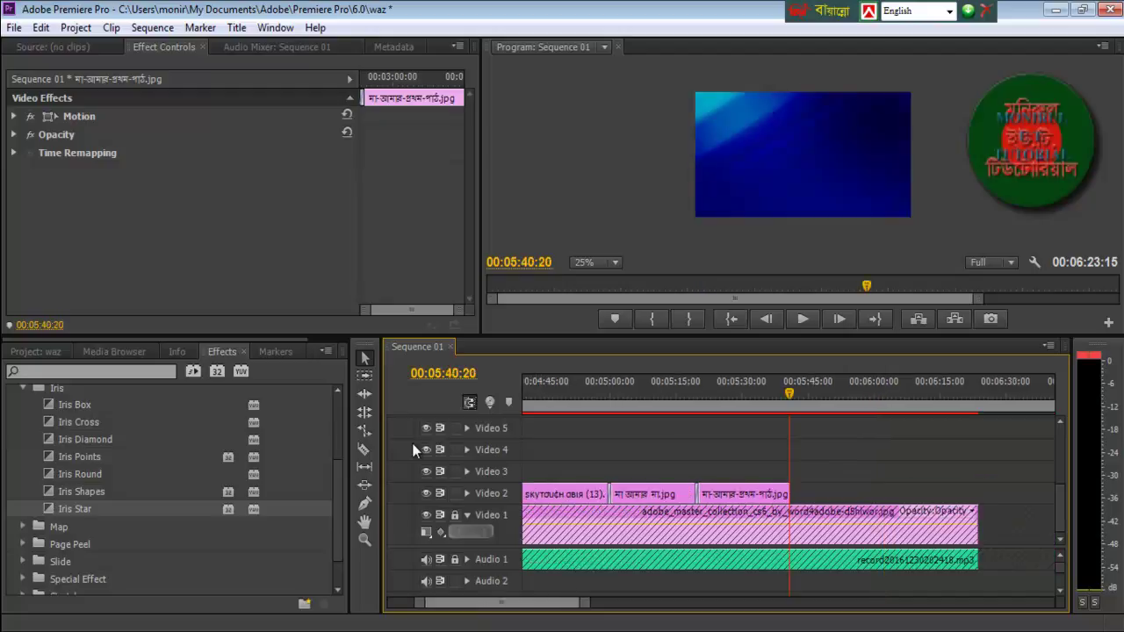
key("Down")
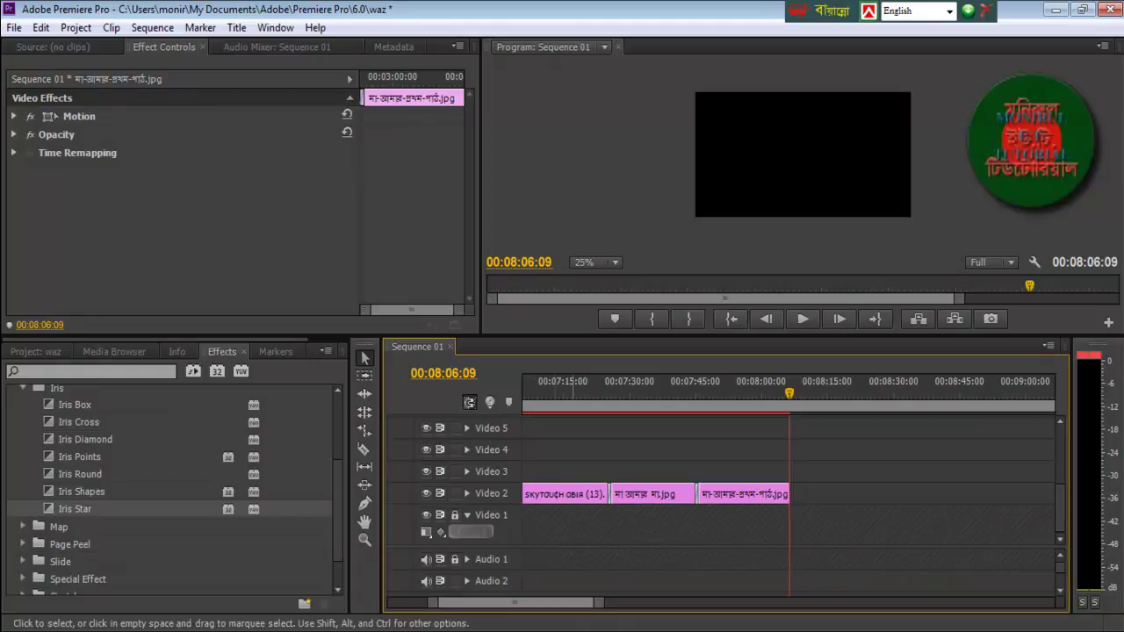
Delete the pasted images on Video 2 from images.jpg onward that extend past the end of the voice recording.
scroll(575, 610, "up", 5)
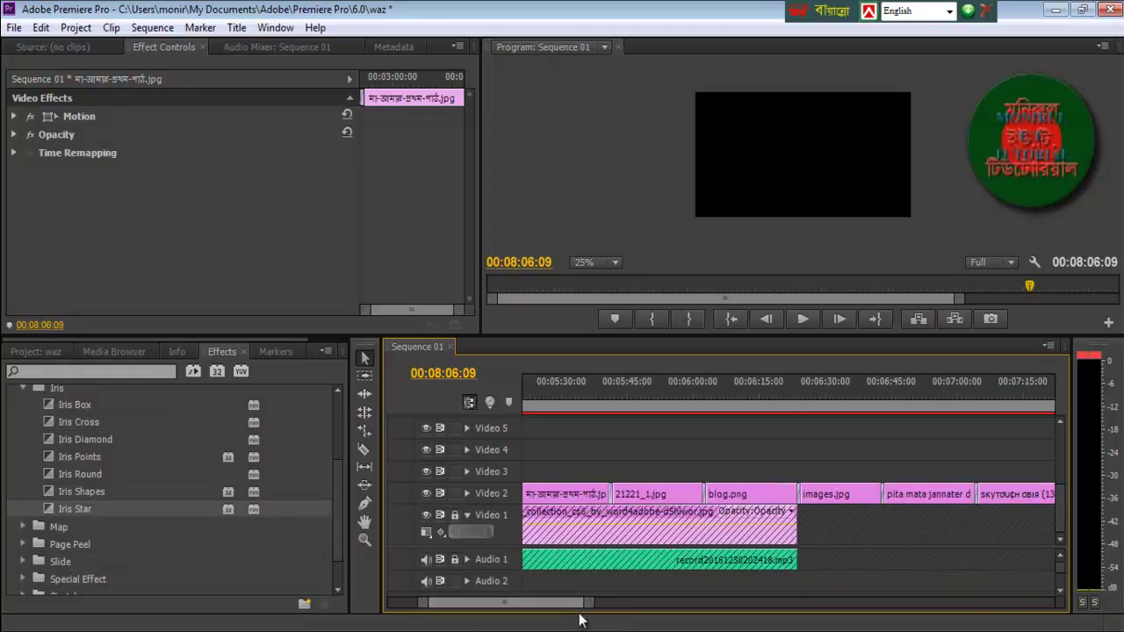
left_click(365, 376)
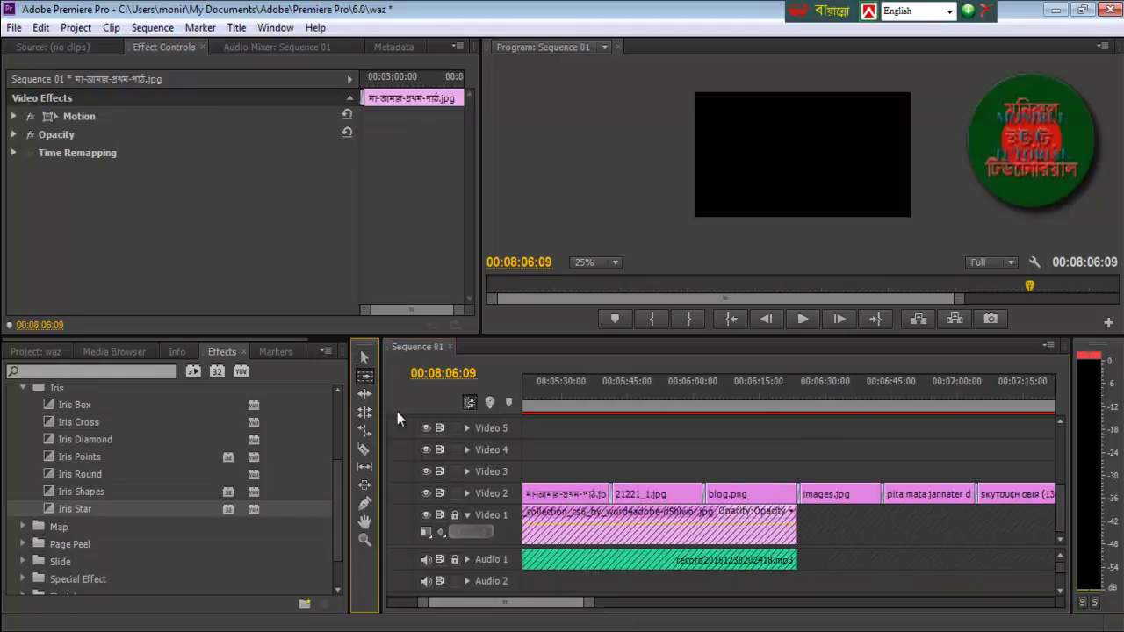
left_click(804, 496)
key("Delete")
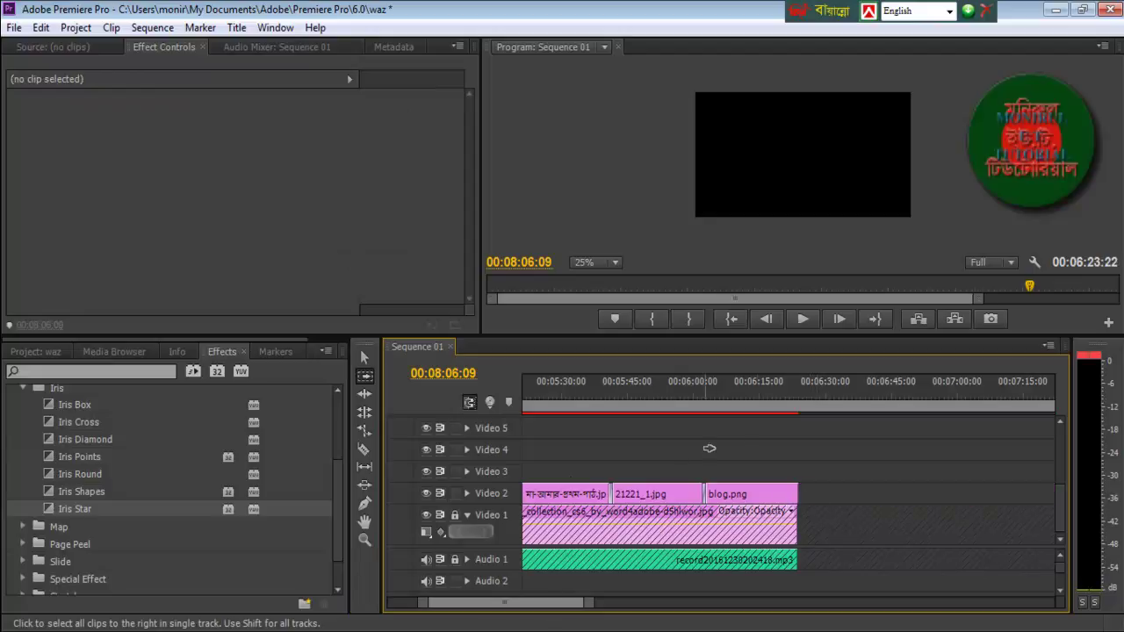
Shorten the work area of Sequence 01 so that it ends right at the end of the last clips.
left_click_drag(775, 405, 605, 397)
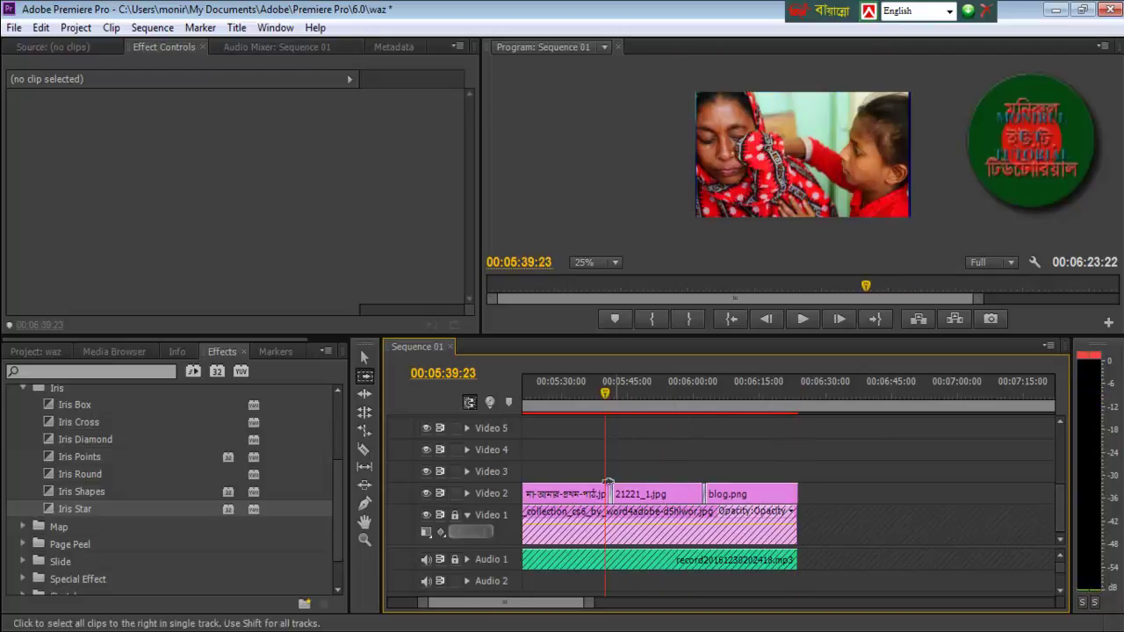
left_click_drag(565, 603, 570, 603)
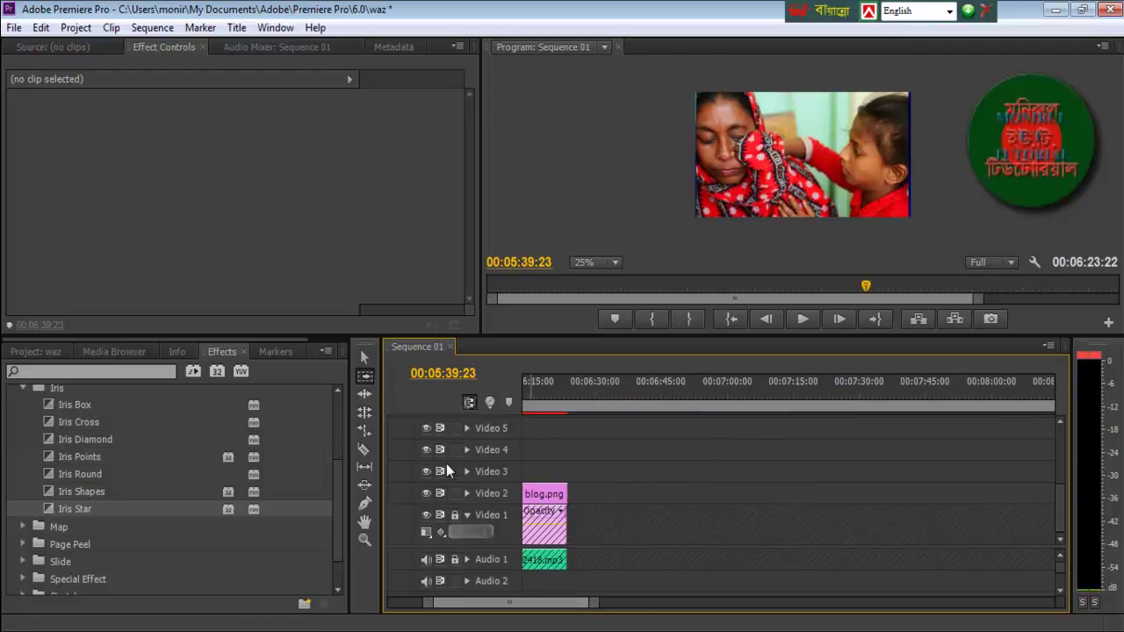
left_click(367, 360)
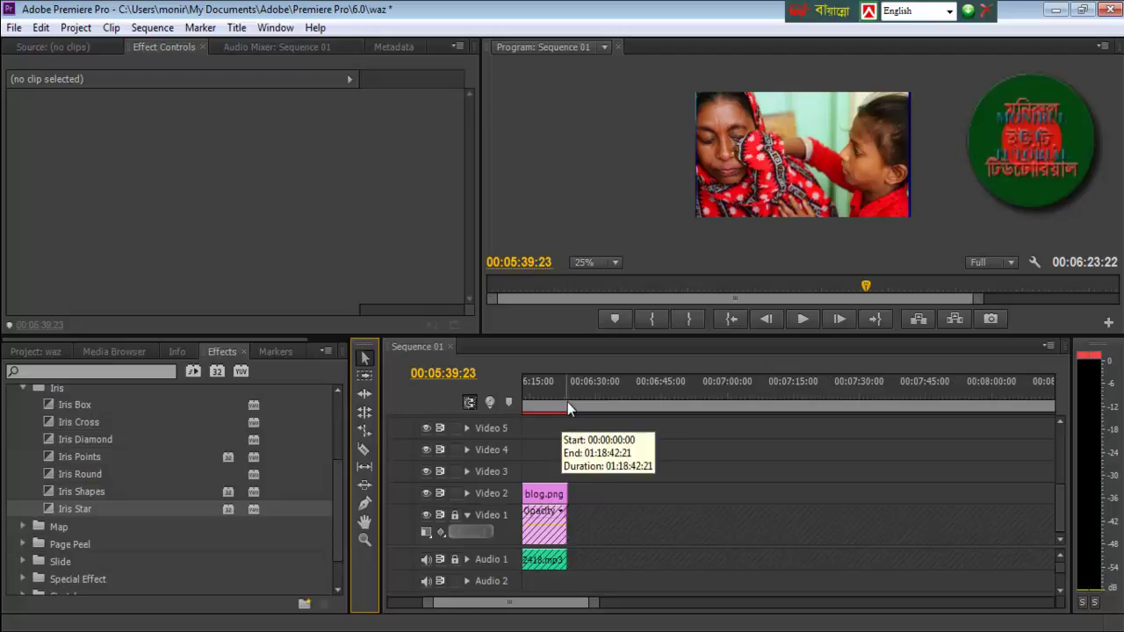
left_click_drag(570, 603, 862, 629)
left_click_drag(718, 603, 520, 602)
mouse_move(947, 405)
left_mouse_down()
mouse_move(501, 405)
mouse_move(595, 417)
left_mouse_up()
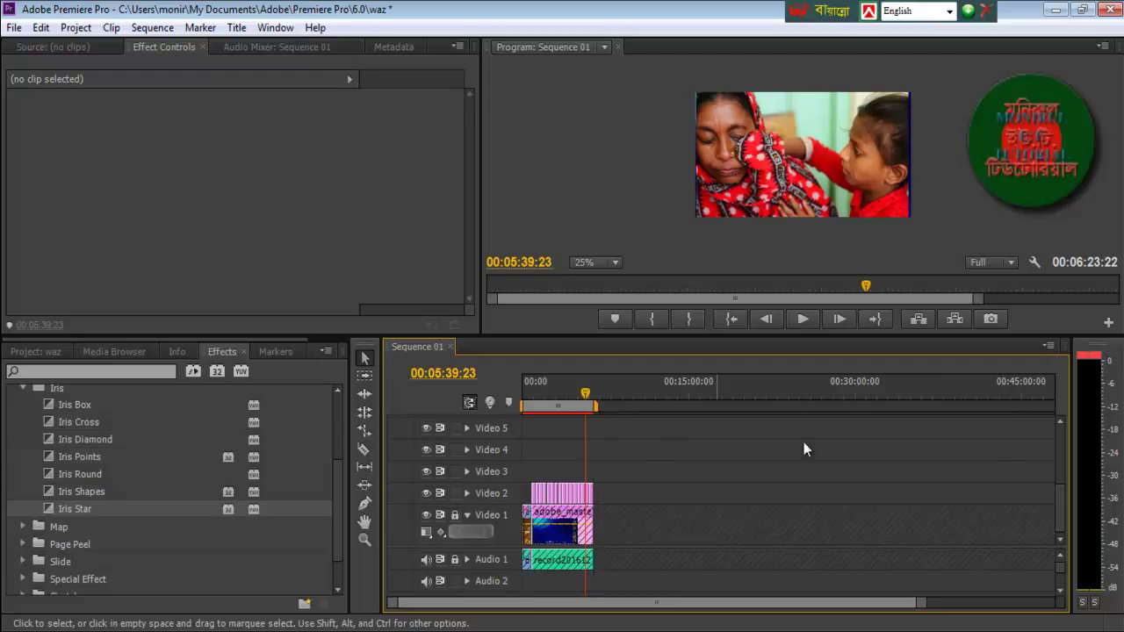
left_click_drag(917, 603, 657, 605)
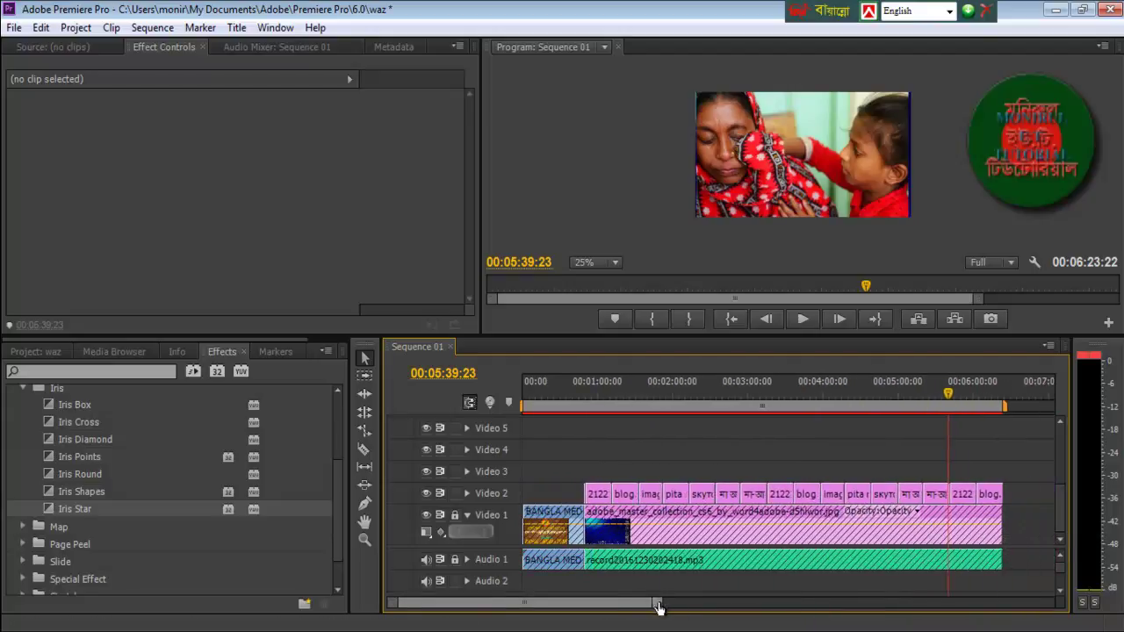
Unlock the Video 1 and Audio 1 tracks and select all clips of Sequence 01 on the timeline.
left_click(454, 514)
left_click(454, 559)
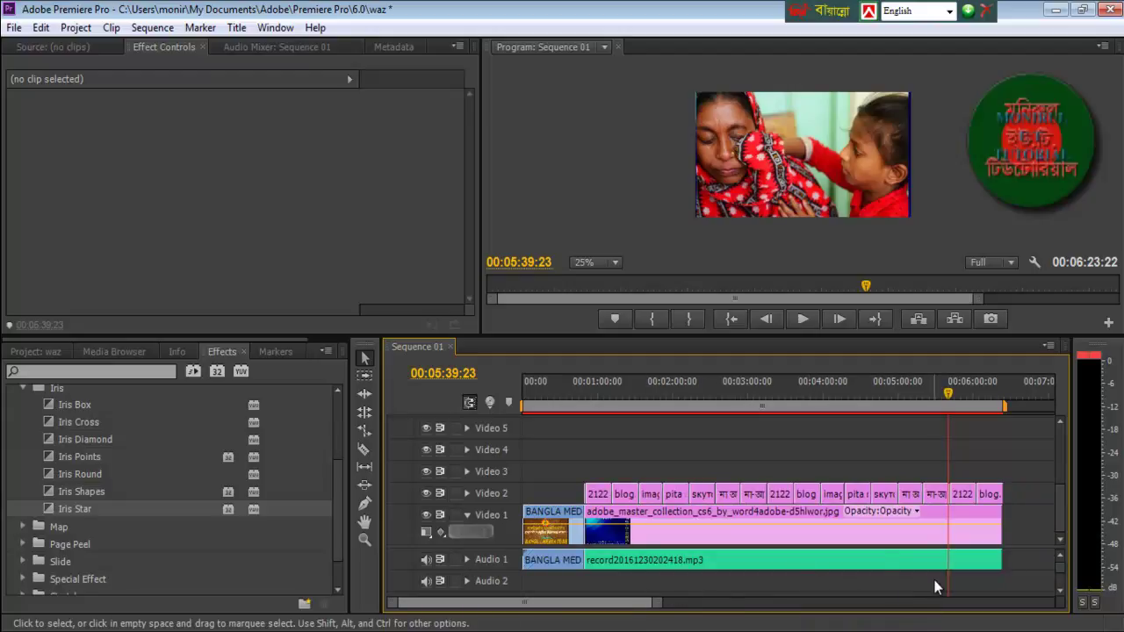
left_click_drag(1015, 576, 493, 474)
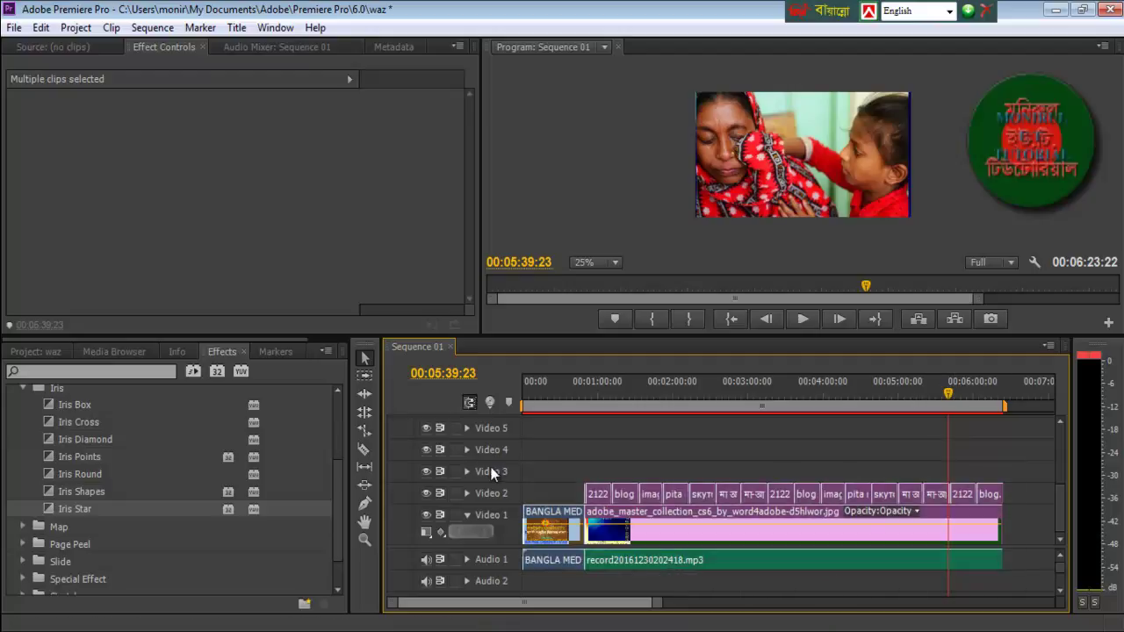
Open the media export settings for the sequence and set the output file to PIC AND SOUND on the Desktop.
left_click(14, 27)
mouse_move(54, 443)
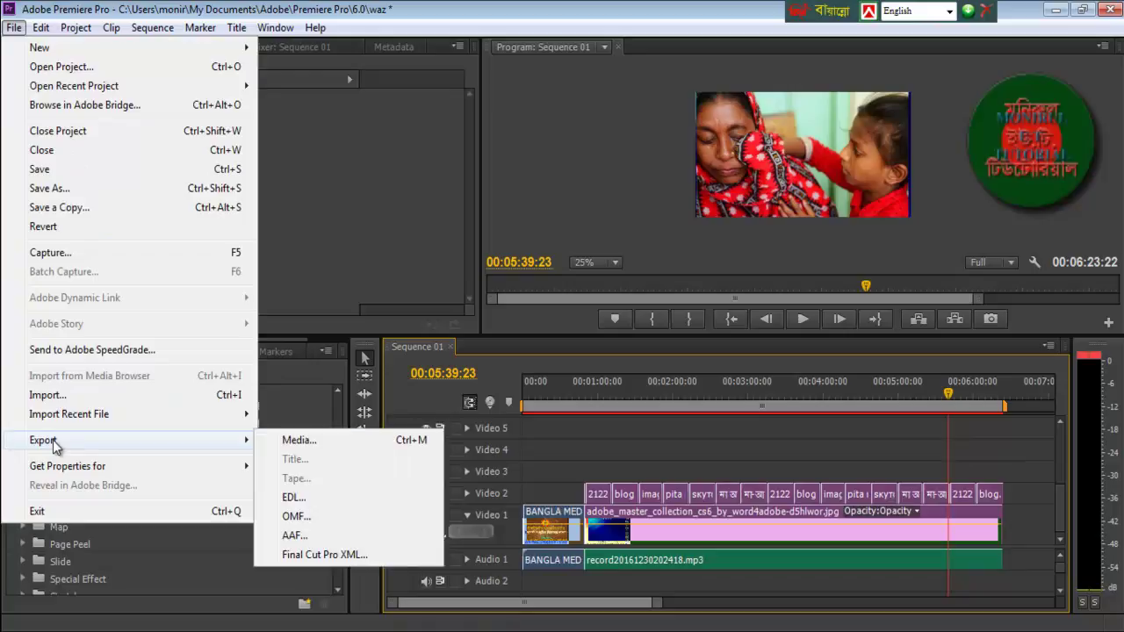
left_click(299, 446)
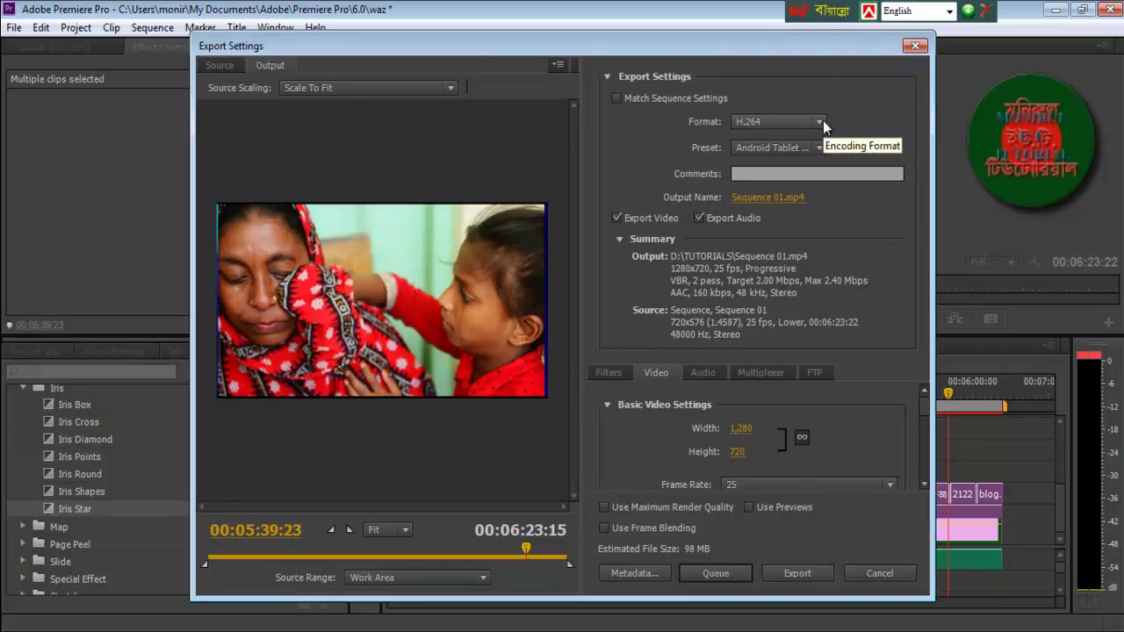
left_click(766, 199)
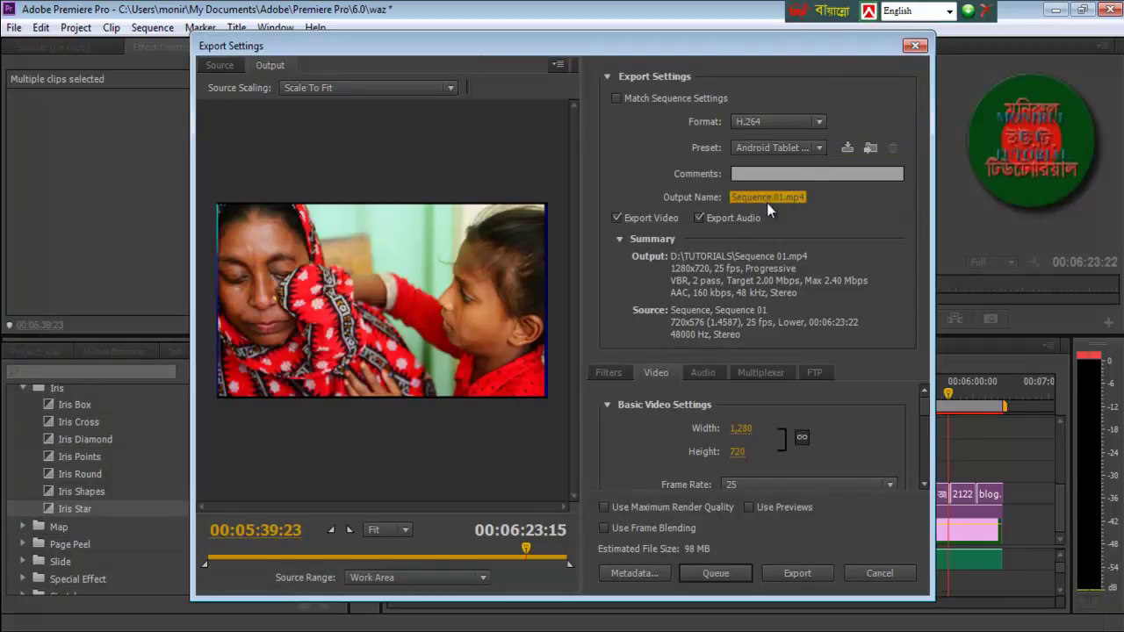
left_click(62, 175)
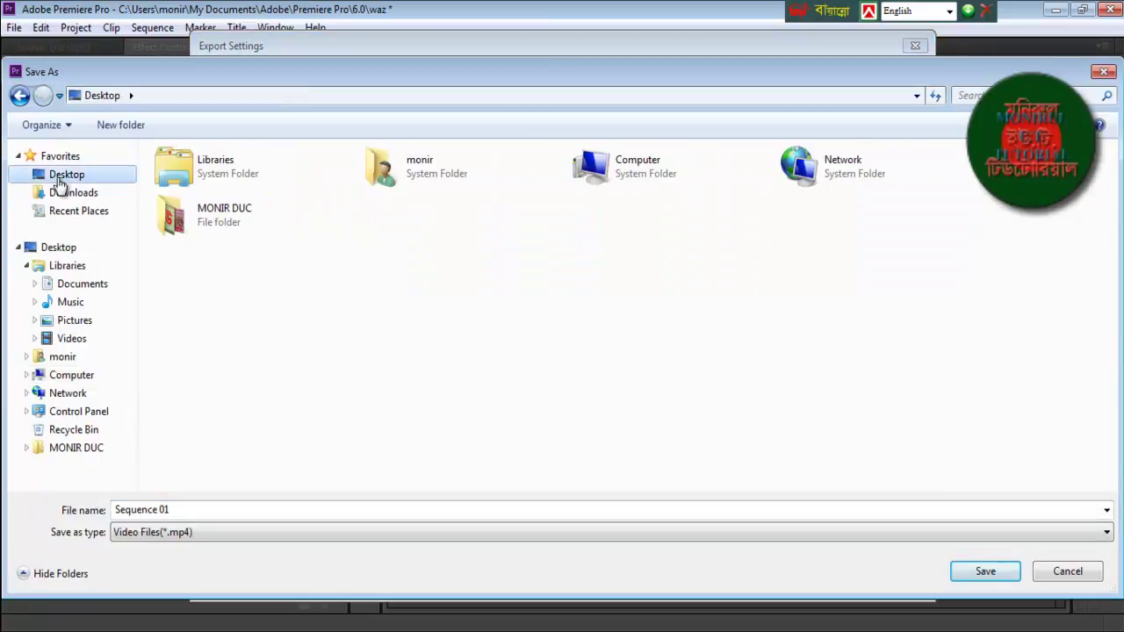
left_click_drag(179, 510, 112, 511)
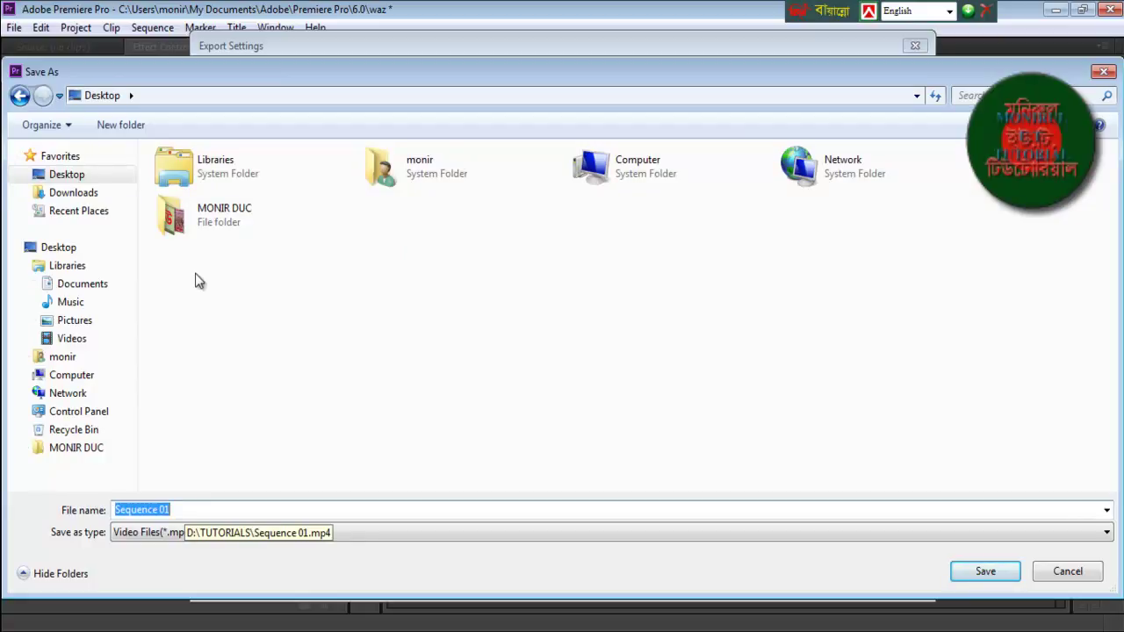
type("PIC AND SOUND")
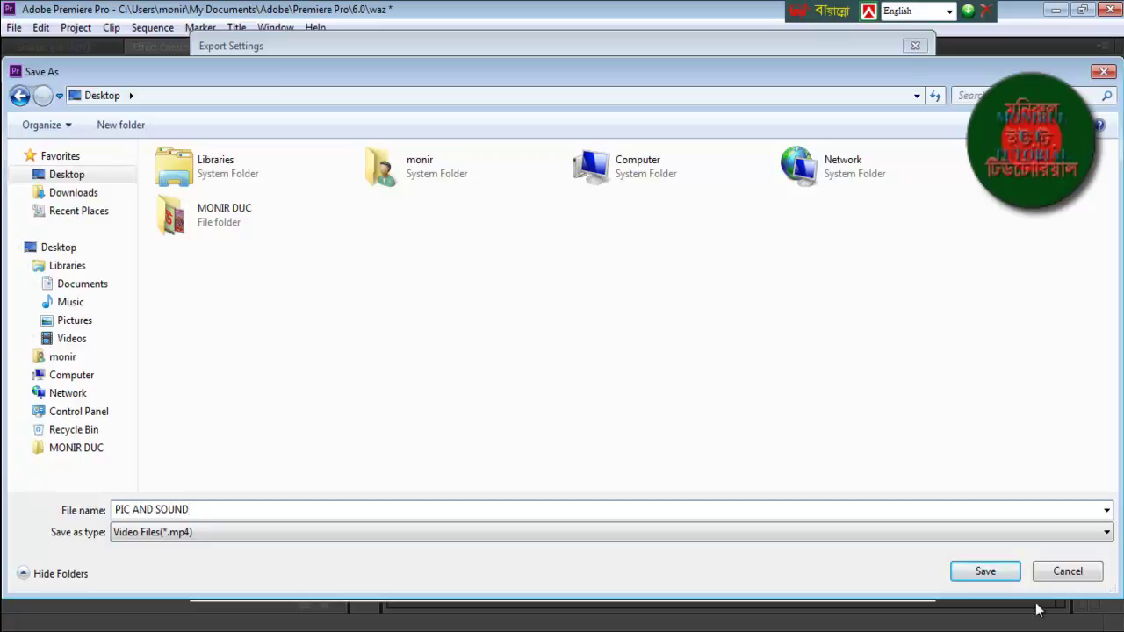
left_click(993, 573)
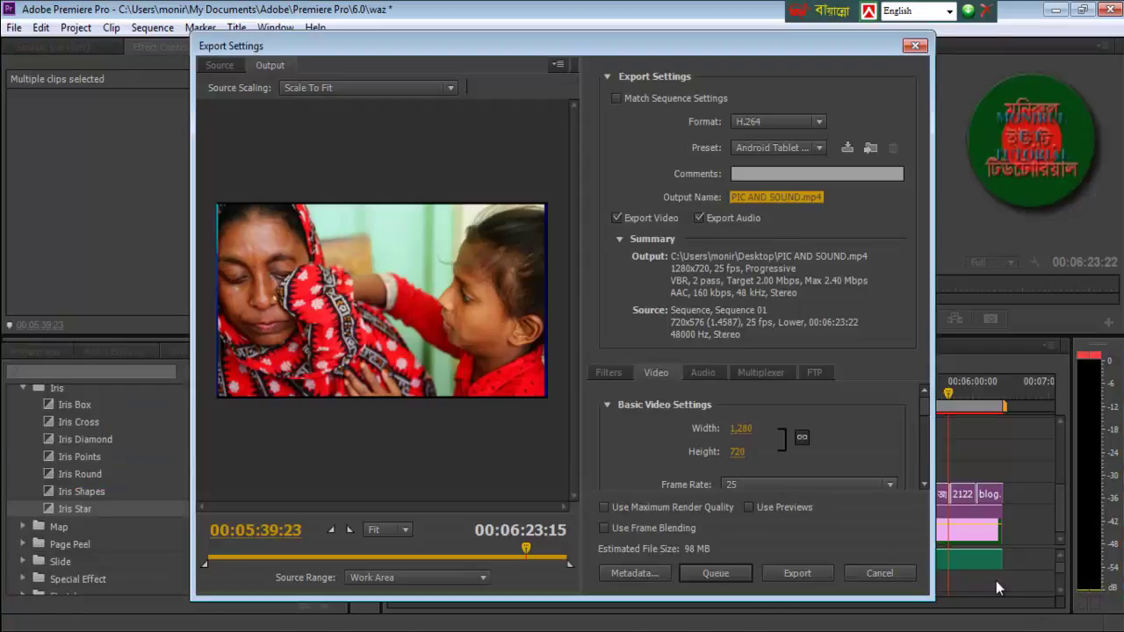
Export the sequence with the current settings and move the playhead back to about 00:00:40:02.
left_click(795, 575)
left_click_drag(584, 270, 401, 413)
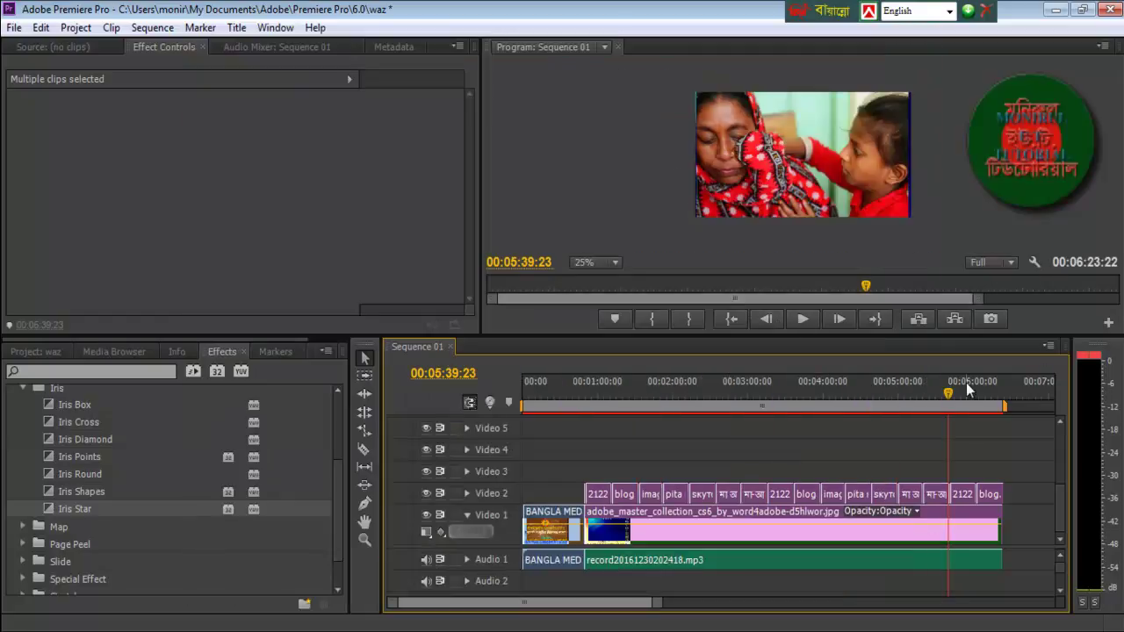
left_click_drag(949, 392, 572, 412)
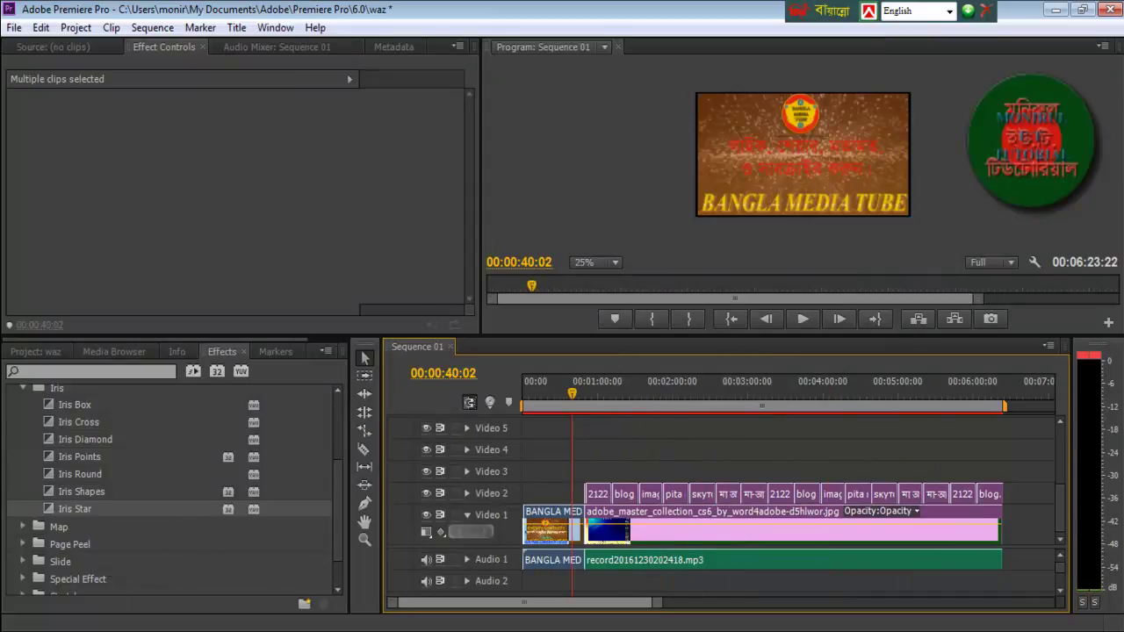
Switch to Windows Explorer, go to the Desktop folder and play the exported PIC AND SOUND video in a maximized player.
key("super+e")
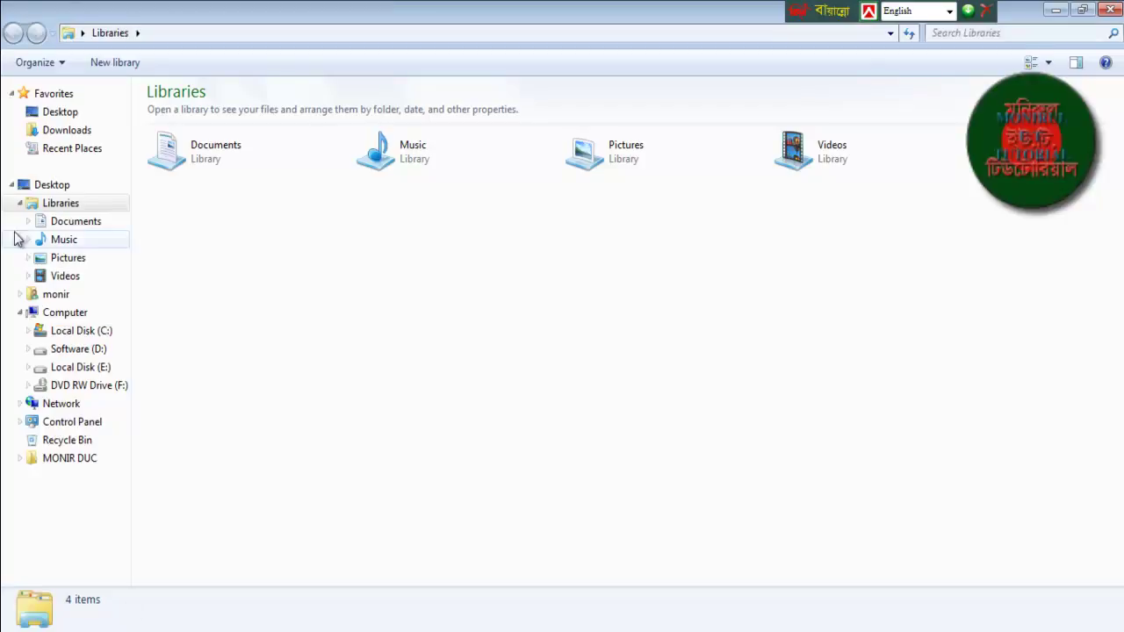
left_click(62, 119)
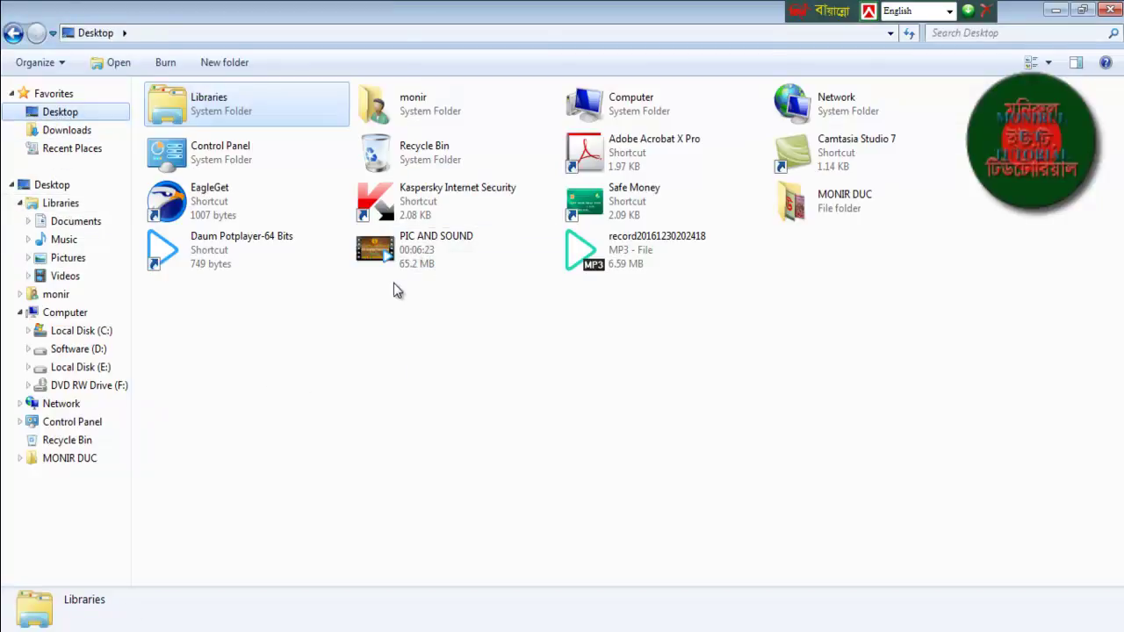
left_click(392, 253)
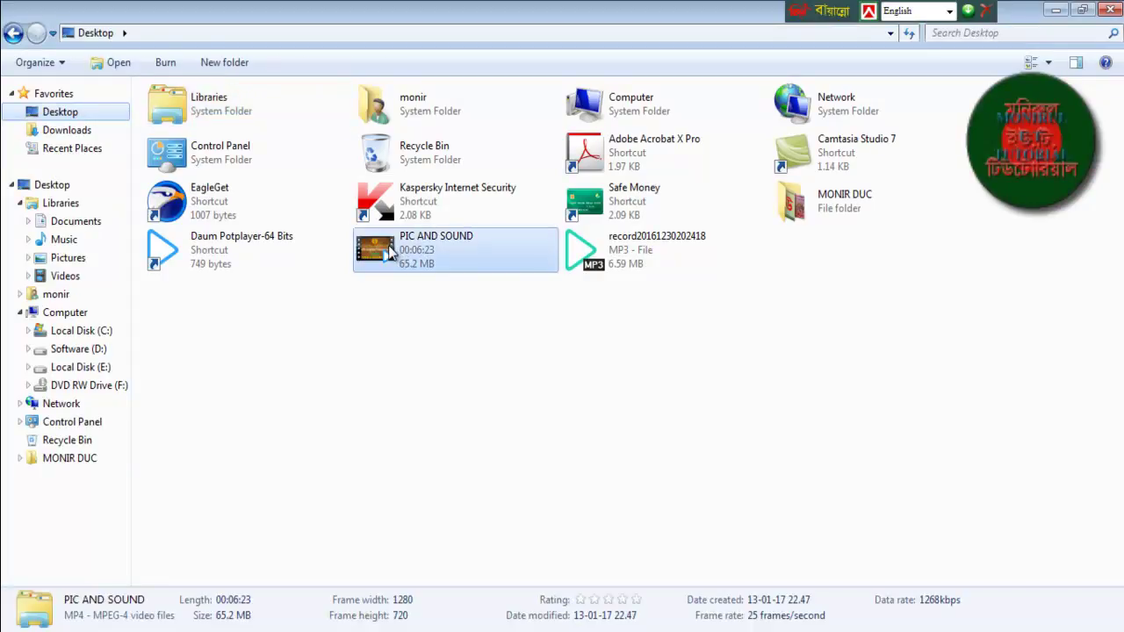
double_click(393, 253)
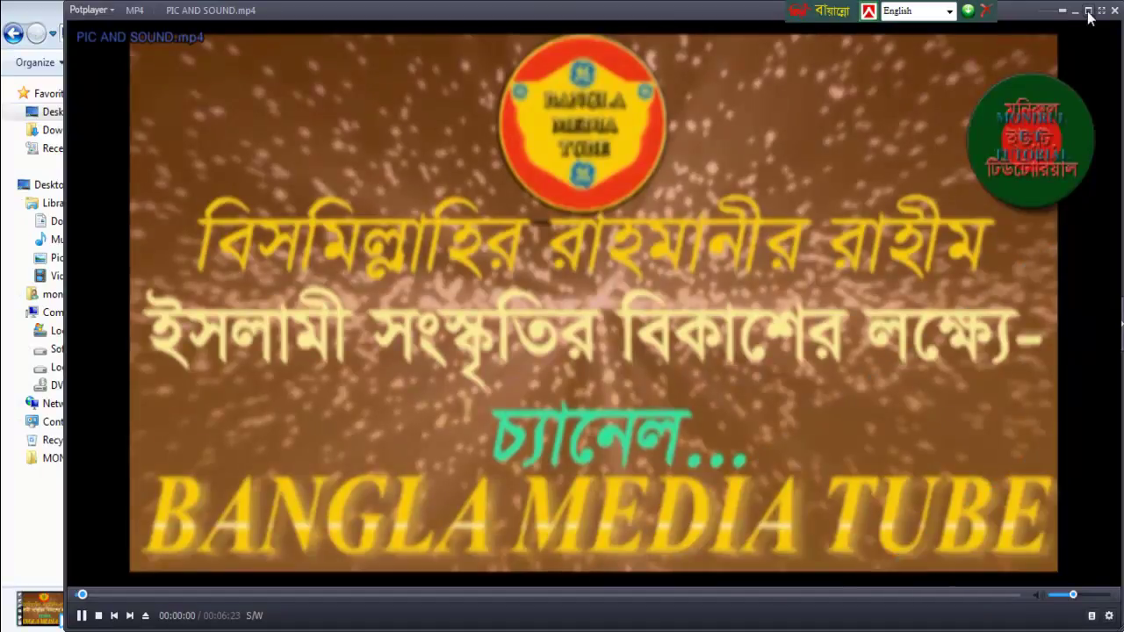
left_click(1088, 11)
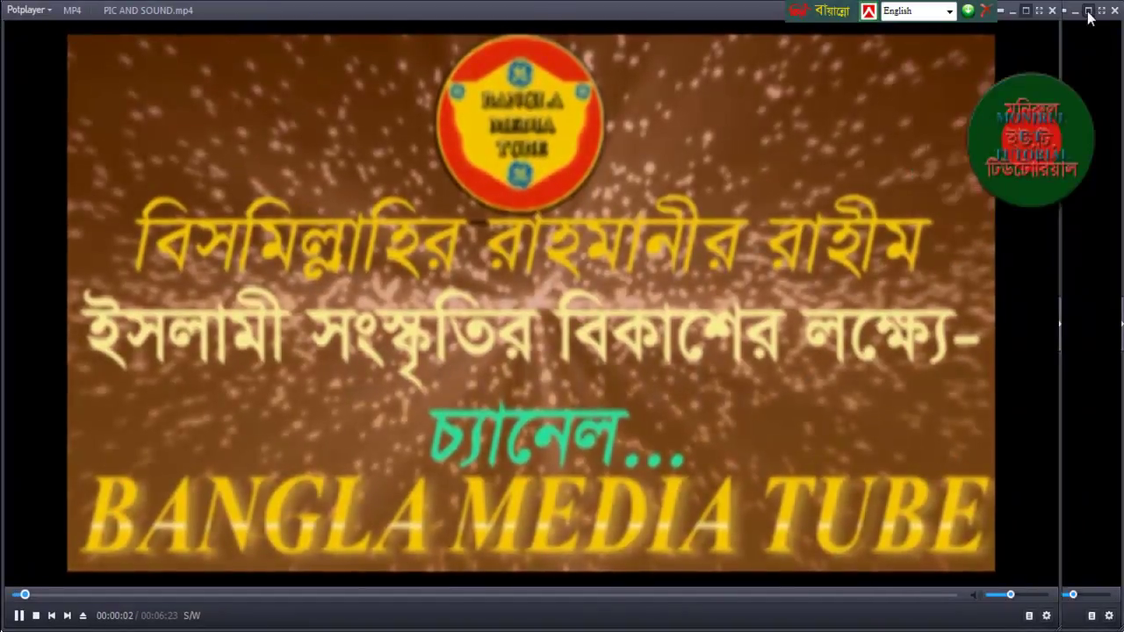